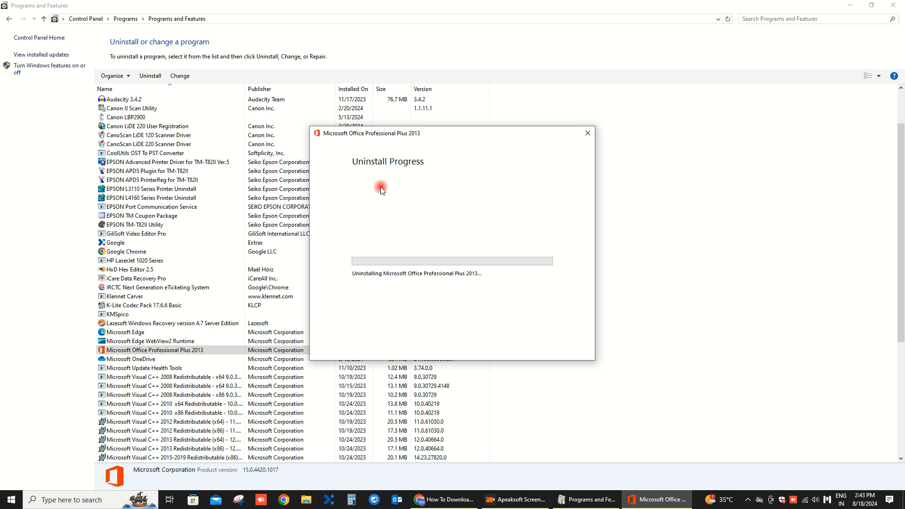
Close the completed Microsoft Office Professional Plus 2013 uninstaller
{"action": "mouse_move", "coordinate": [656, 502]}
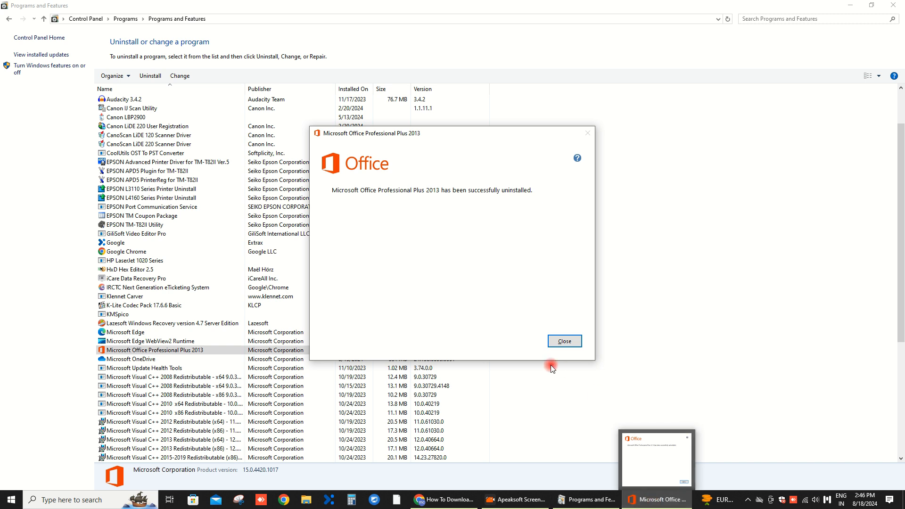
{"action": "left_click", "coordinate": [564, 340]}
{"action": "left_click", "coordinate": [498, 281]}
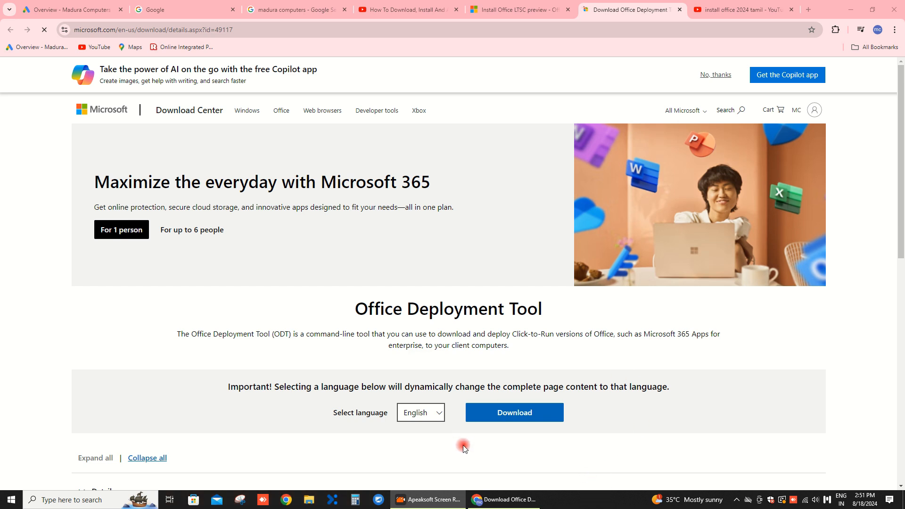
Download the English Office Deployment Tool and copy its installer file from the Downloads folder
{"action": "left_click", "coordinate": [520, 414]}
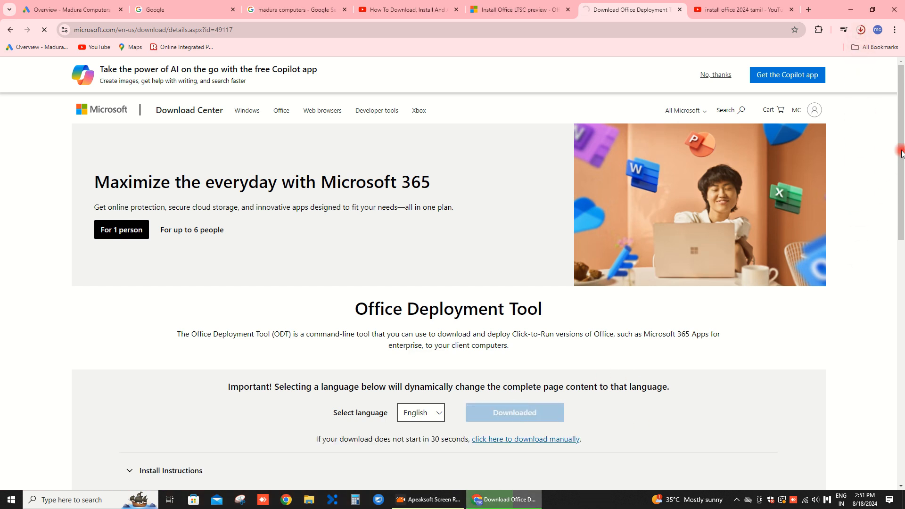
{"action": "left_click", "coordinate": [860, 33]}
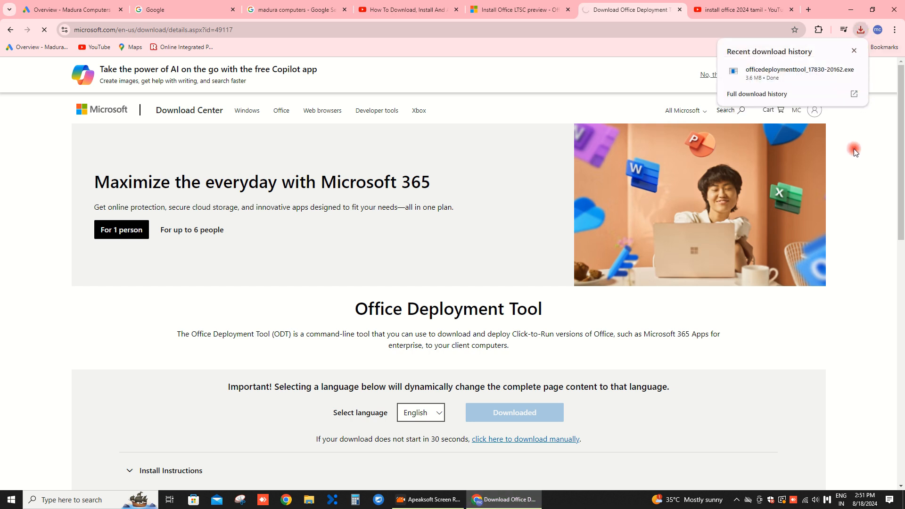
{"action": "left_click", "coordinate": [836, 72]}
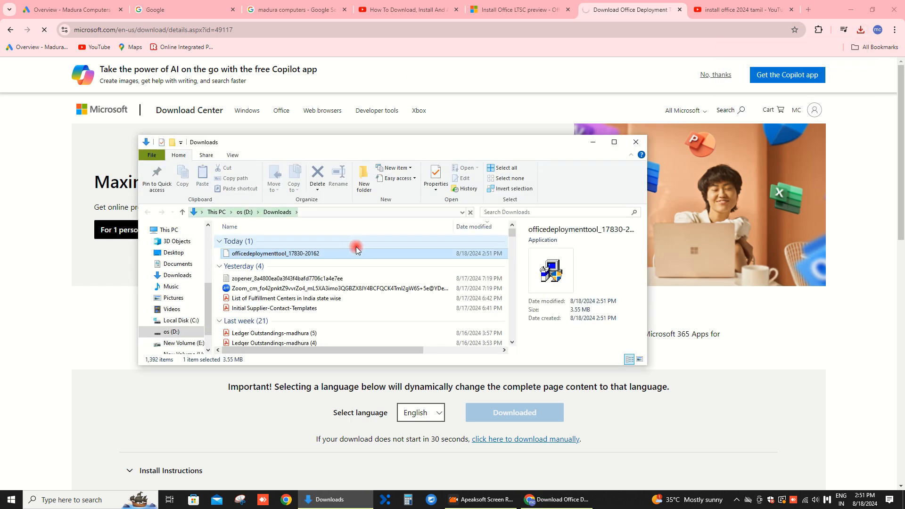
{"action": "right_click", "coordinate": [326, 257]}
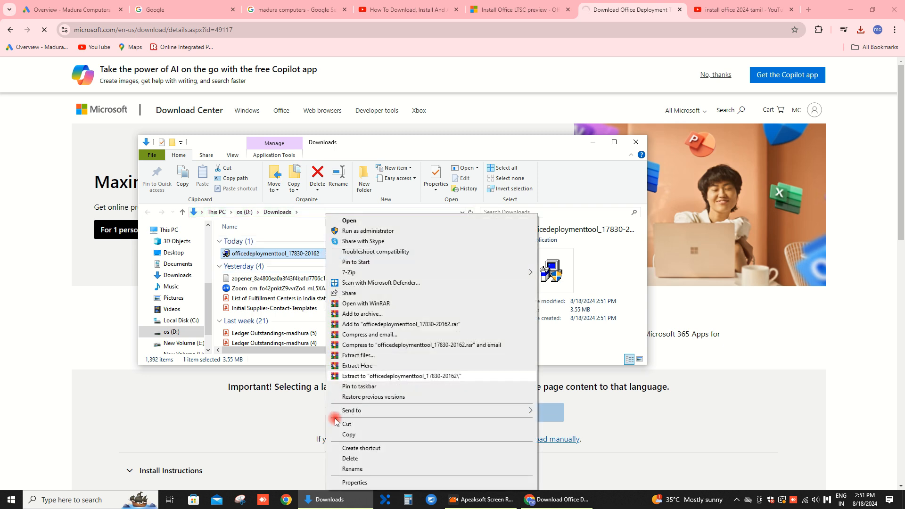
{"action": "left_click", "coordinate": [343, 431]}
Create a new folder on the desktop with its default name and open it
{"action": "left_click", "coordinate": [904, 501]}
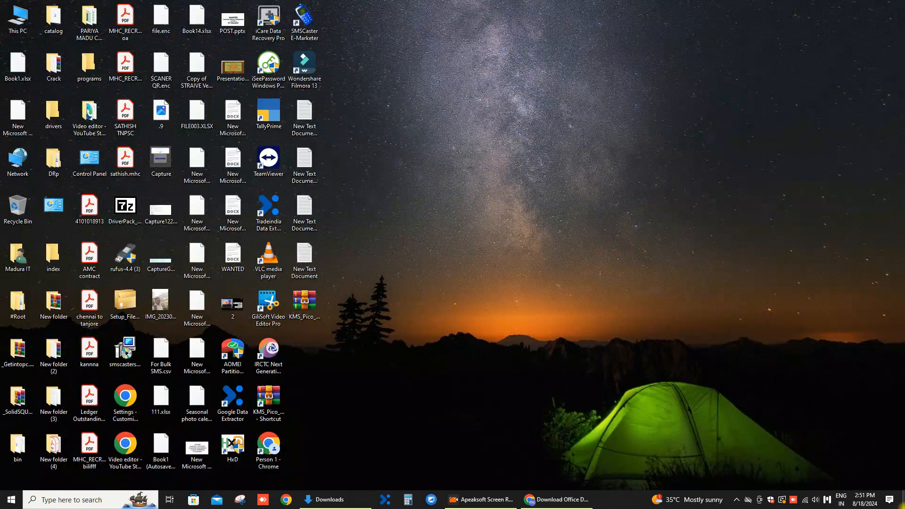
{"action": "right_click", "coordinate": [499, 163]}
{"action": "mouse_move", "coordinate": [526, 253]}
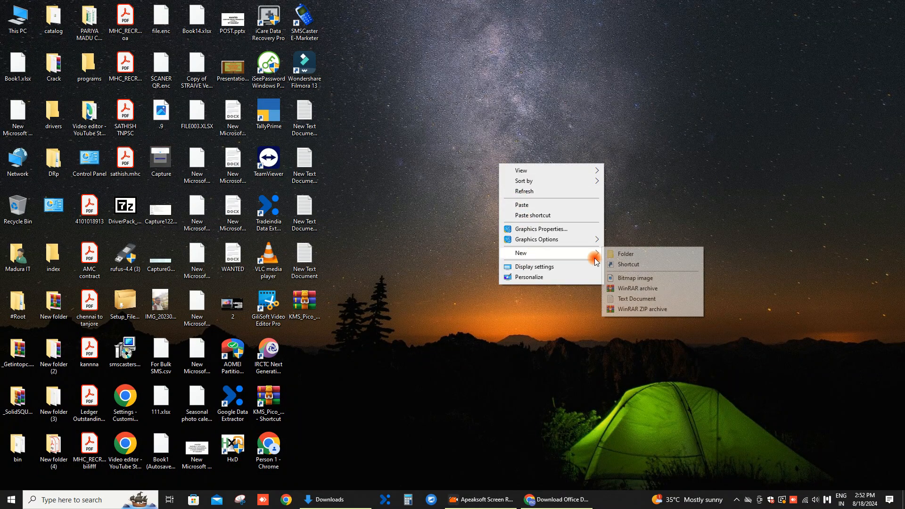
{"action": "left_click", "coordinate": [618, 253]}
{"action": "left_click", "coordinate": [312, 357]}
{"action": "double_click", "coordinate": [312, 356]}
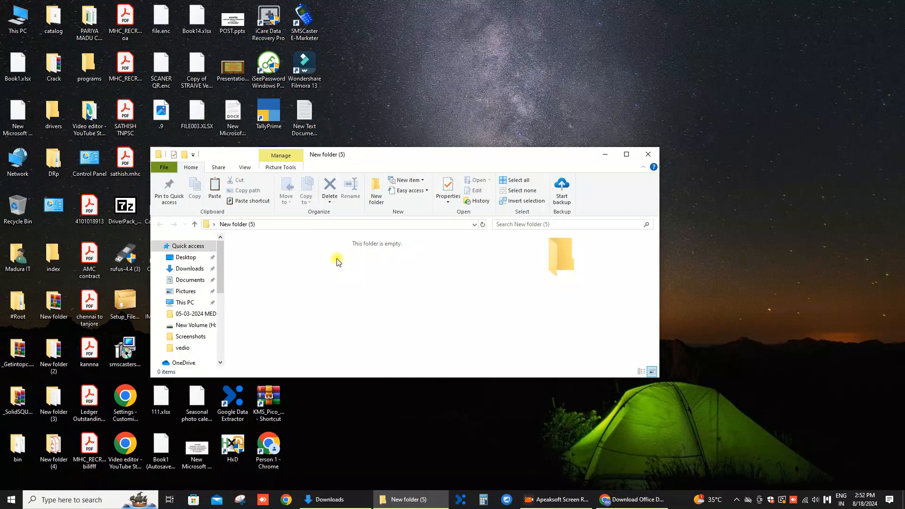
Paste the Office Deployment Tool installer into the new folder and extract its contents there
{"action": "right_click", "coordinate": [336, 259]}
{"action": "left_click", "coordinate": [352, 324]}
{"action": "left_click", "coordinate": [627, 154]}
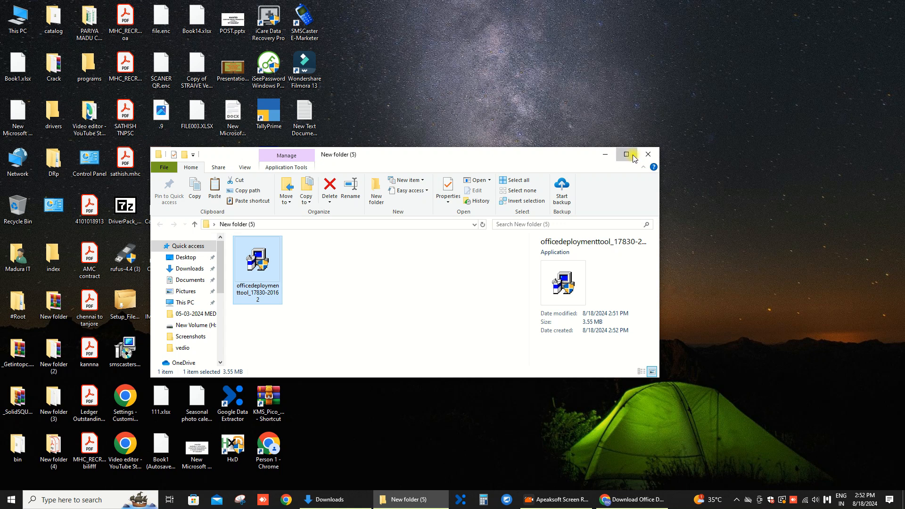
{"action": "right_click", "coordinate": [113, 125]}
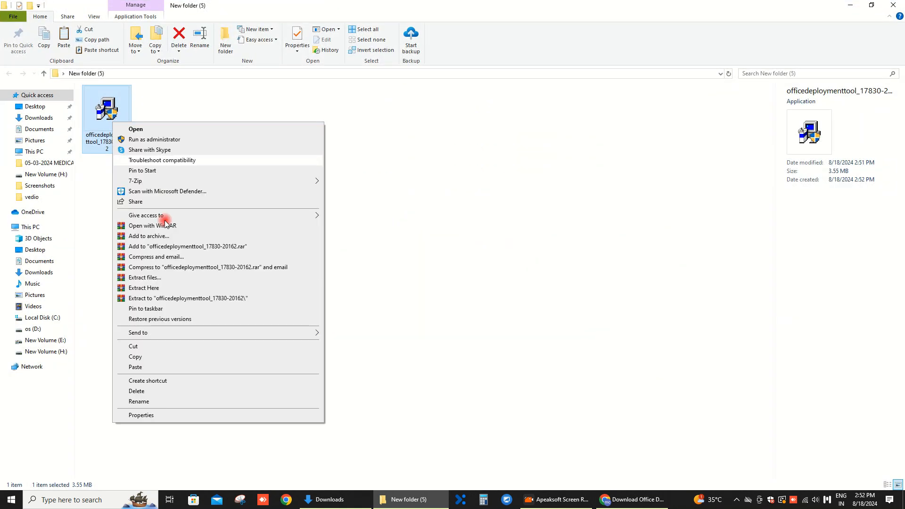
{"action": "left_click", "coordinate": [149, 288]}
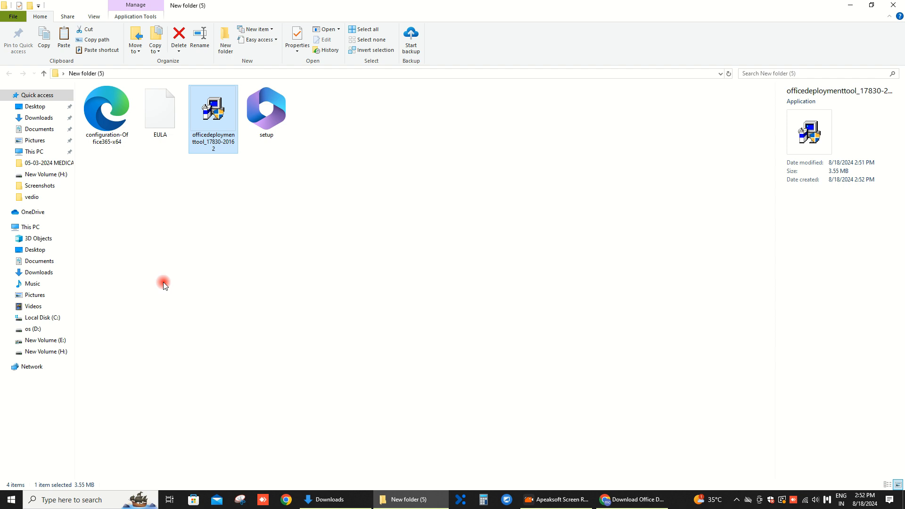
{"action": "left_click", "coordinate": [194, 270]}
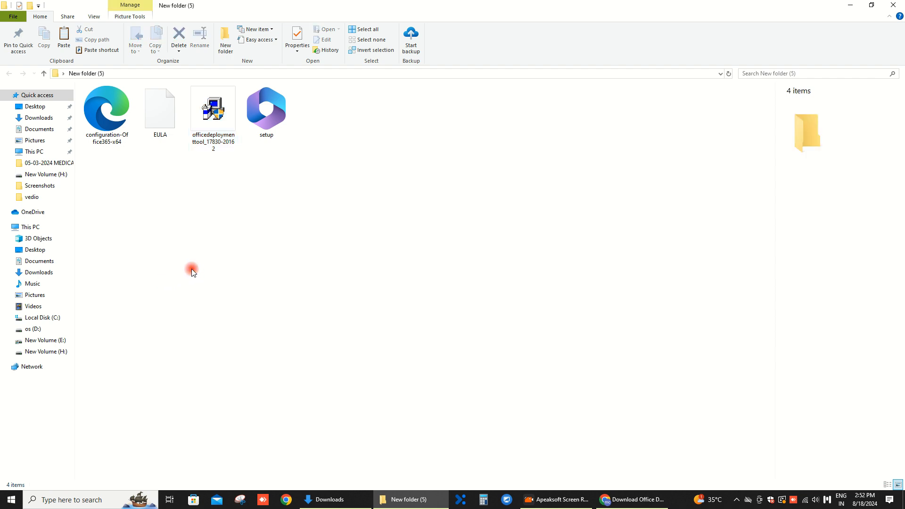
Change the configuration-Office365-x64 file's properties so that .xml files open with Notepad
{"action": "left_click", "coordinate": [116, 122]}
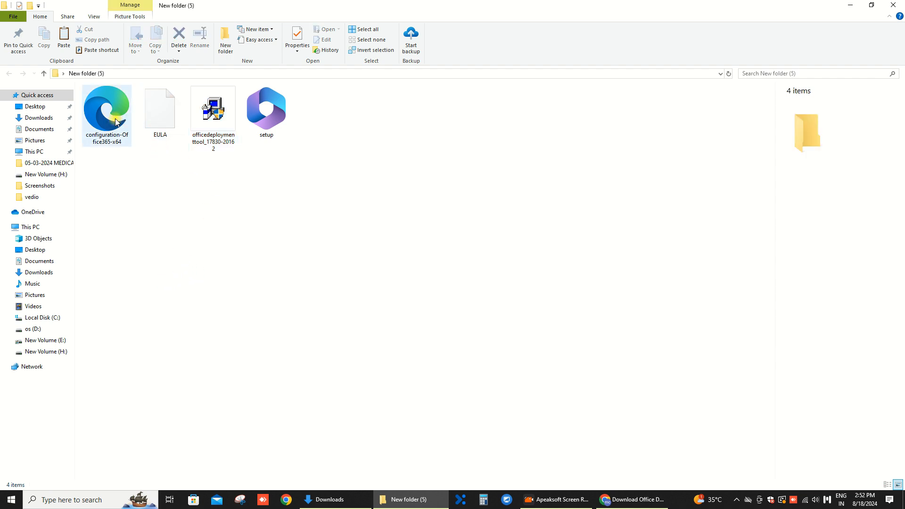
{"action": "right_click", "coordinate": [108, 111]}
{"action": "left_click", "coordinate": [152, 341]}
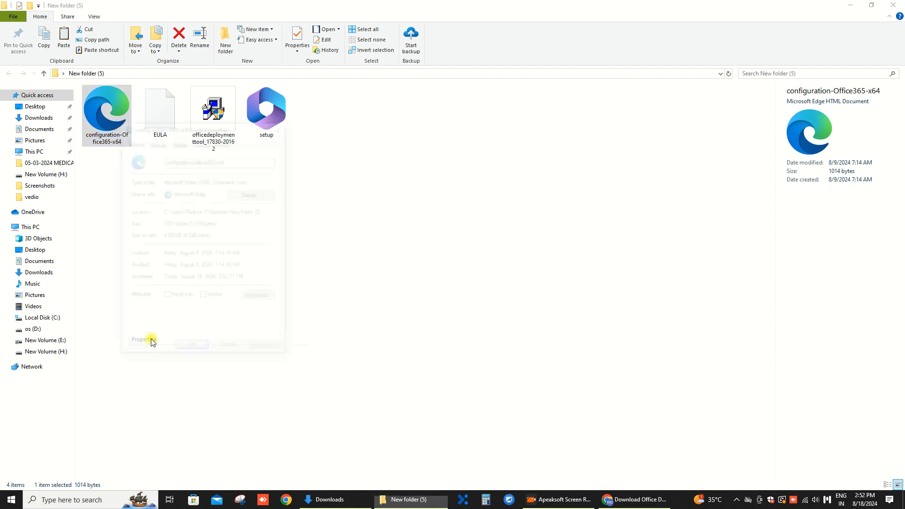
{"action": "left_click", "coordinate": [241, 191]}
{"action": "left_click", "coordinate": [381, 233]}
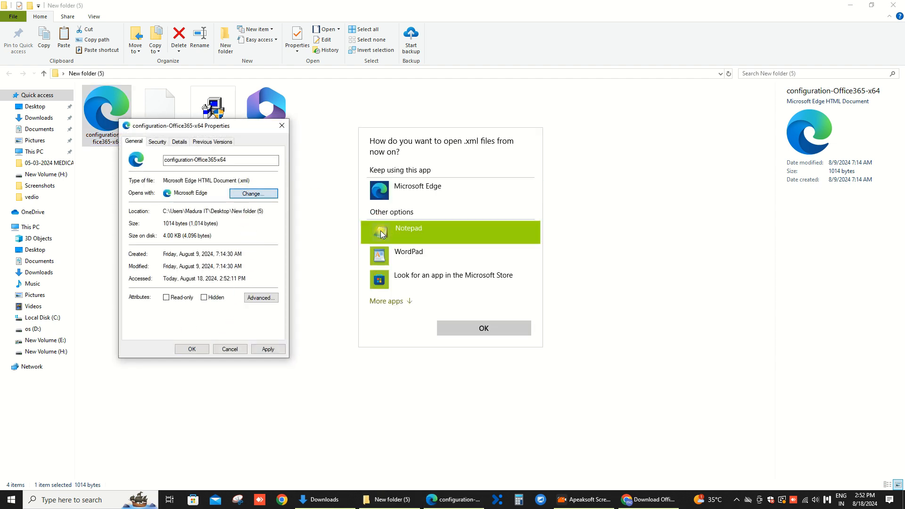
{"action": "double_click", "coordinate": [381, 233]}
{"action": "left_click", "coordinate": [273, 352]}
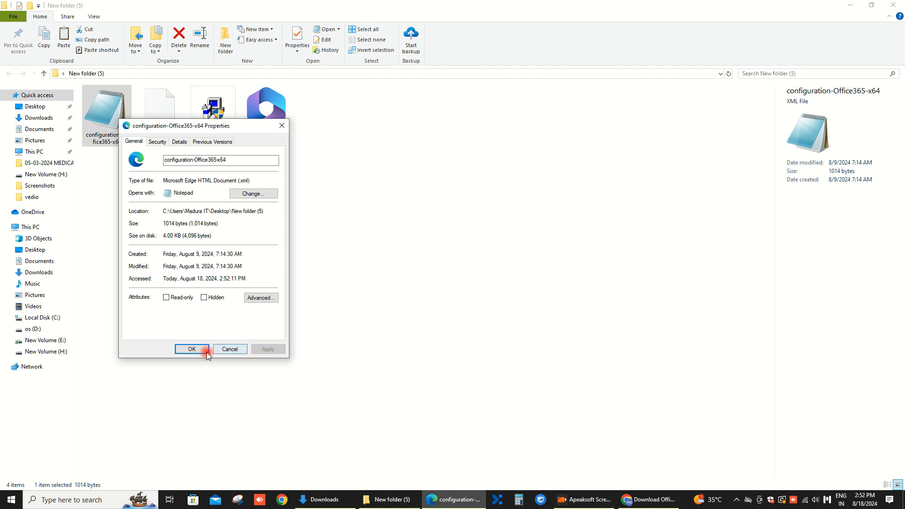
{"action": "left_click", "coordinate": [194, 349]}
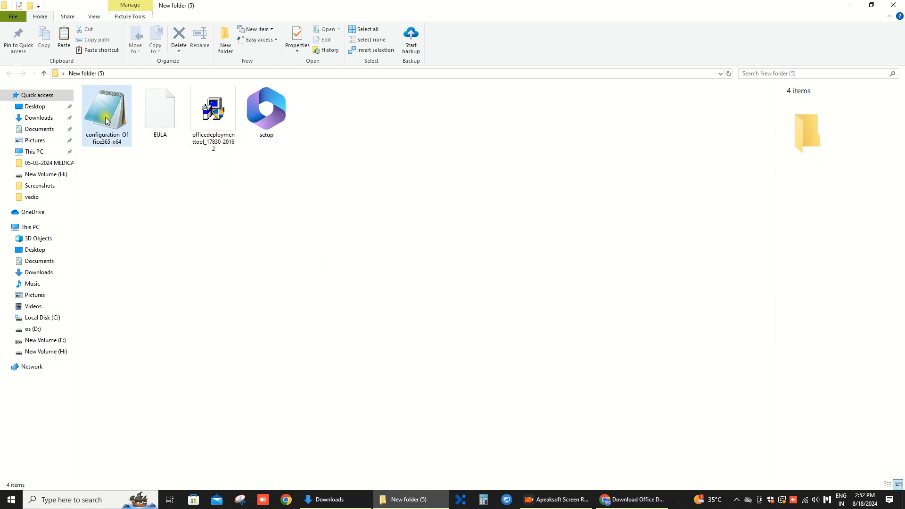
{"action": "left_click", "coordinate": [353, 303]}
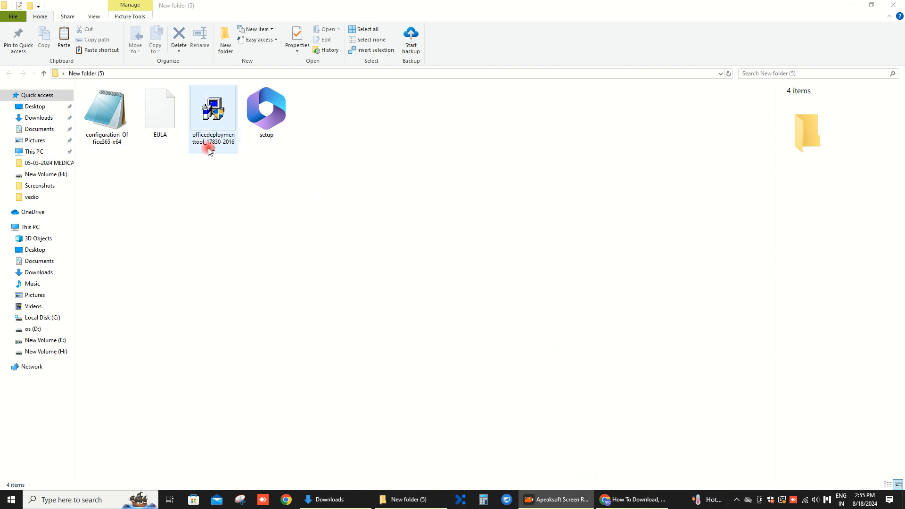
{"action": "left_click", "coordinate": [235, 147]}
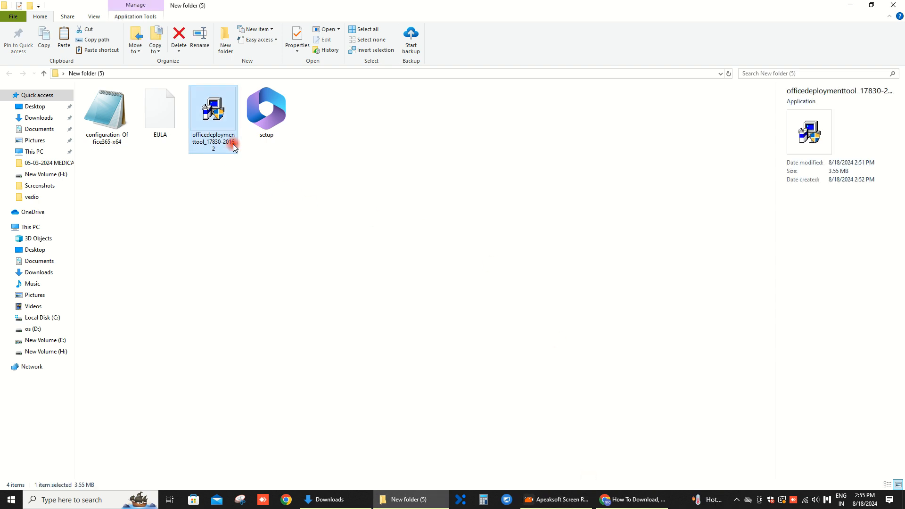
{"action": "key", "text": "shift+Left"}
{"action": "key", "text": "shift+Left"}
{"action": "key", "text": "Delete"}
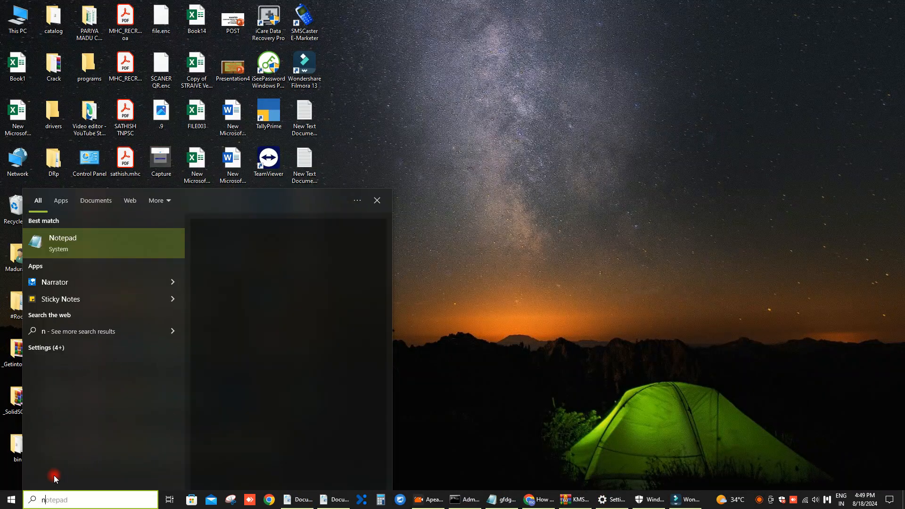
Open a blank Notepad document and fill it with the example configuration.xml code copied from the Office LTSC preview page
{"action": "type", "text": "ot"}
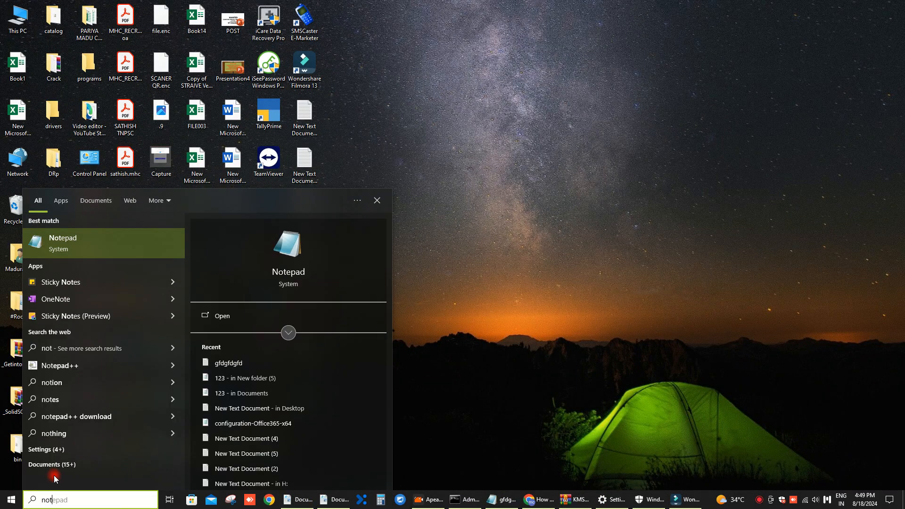
{"action": "left_click", "coordinate": [80, 255]}
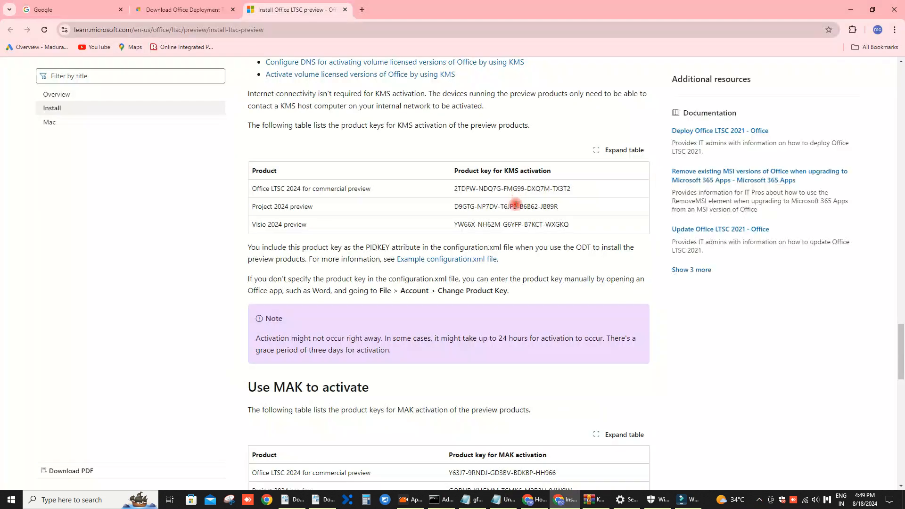
{"action": "scroll", "coordinate": [518, 207], "scroll_direction": "up", "scroll_amount": 5}
{"action": "scroll", "coordinate": [516, 205], "scroll_direction": "up", "scroll_amount": 8}
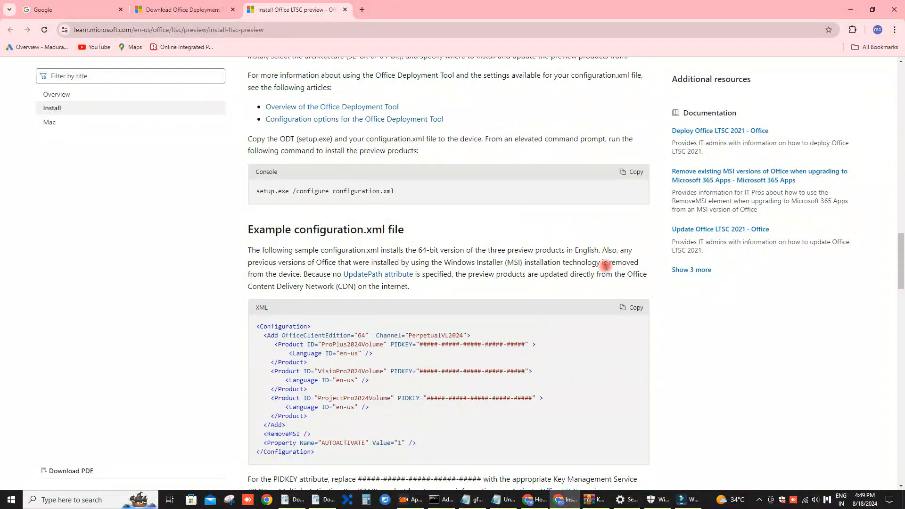
{"action": "left_click", "coordinate": [631, 307]}
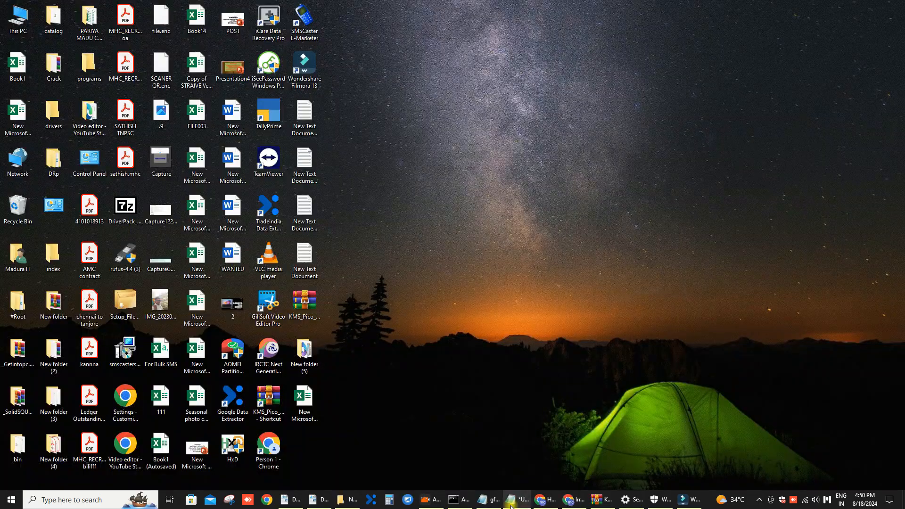
{"action": "left_click", "coordinate": [512, 501]}
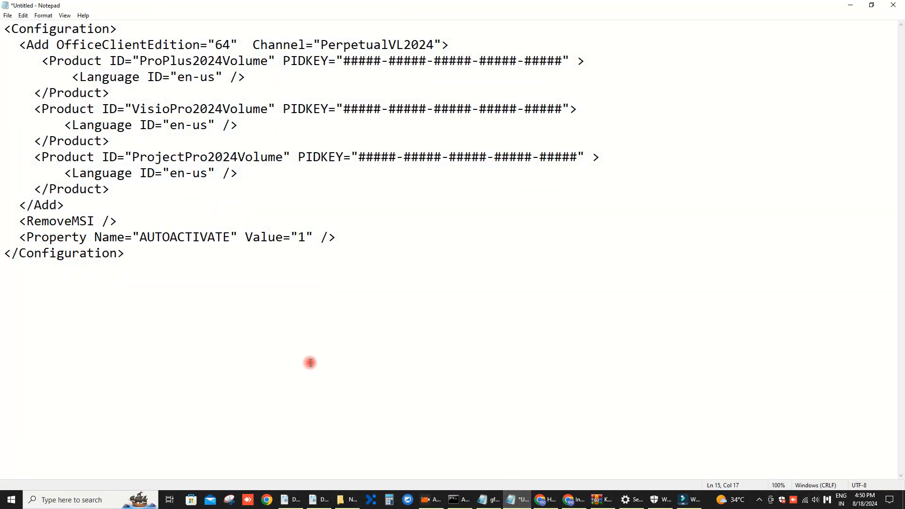
Delete the VisioPro2024Volume and ProjectPro2024Volume product blocks from the configuration code, leaving no blank line
{"action": "left_click_drag", "start_coordinate": [34, 110], "coordinate": [137, 186]}
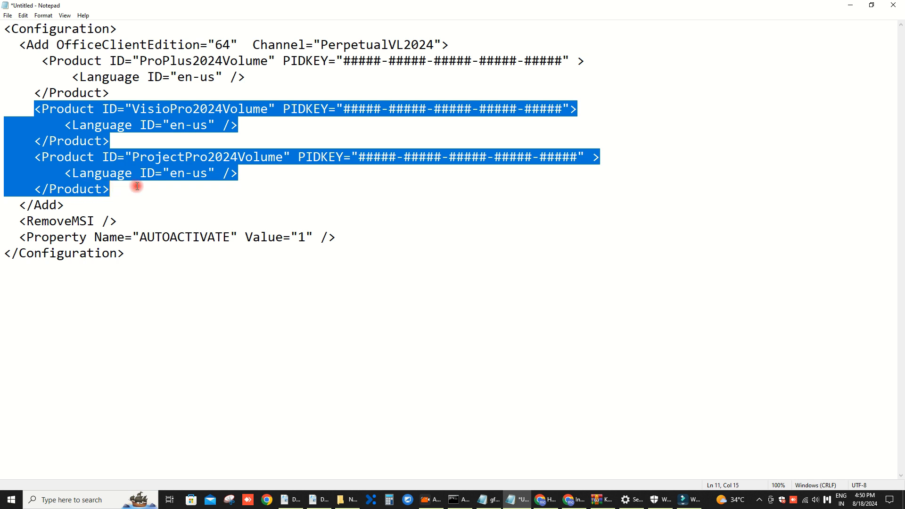
{"action": "key", "text": "Delete"}
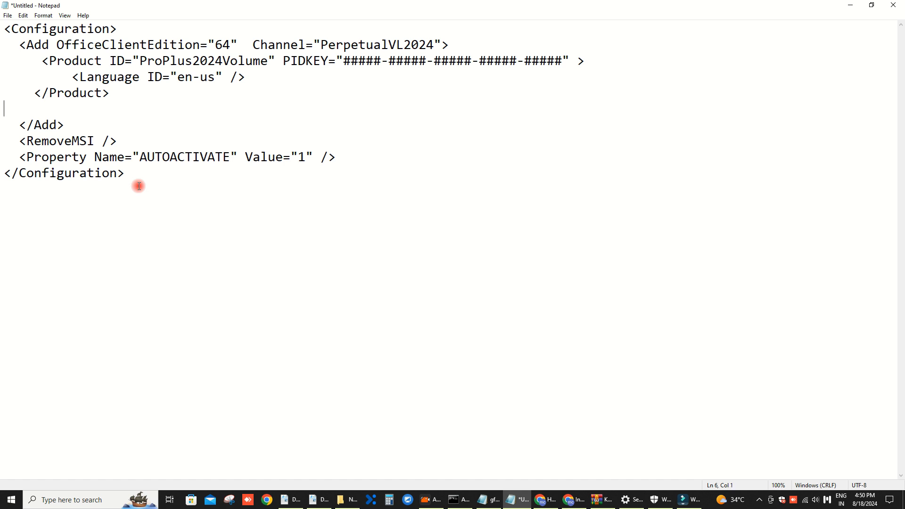
{"action": "key", "text": "BackSpace"}
{"action": "left_click", "coordinate": [293, 234]}
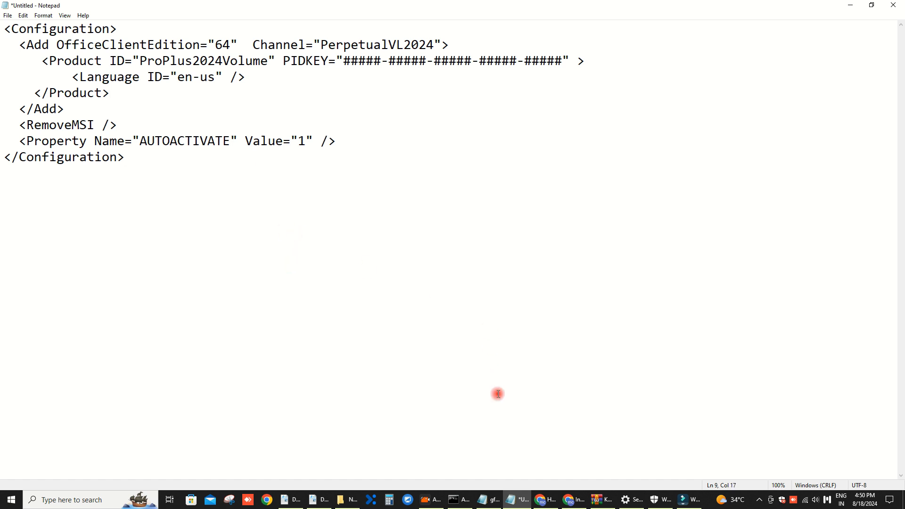
Replace the ProPlus2024Volume PIDKEY placeholder with the Office LTSC 2024 KMS product key copied from the web page
{"action": "left_click", "coordinate": [571, 501]}
{"action": "scroll", "coordinate": [553, 335], "scroll_direction": "down", "scroll_amount": 10}
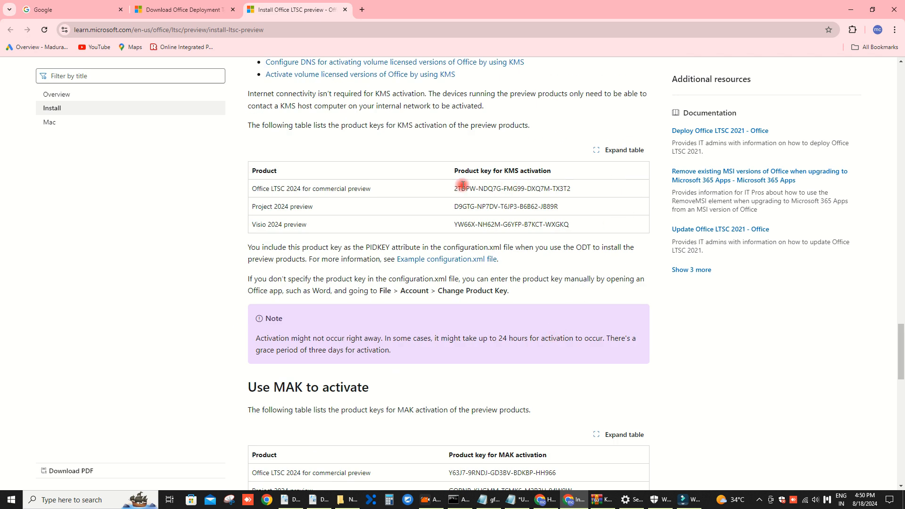
{"action": "left_click_drag", "start_coordinate": [454, 187], "coordinate": [583, 189]}
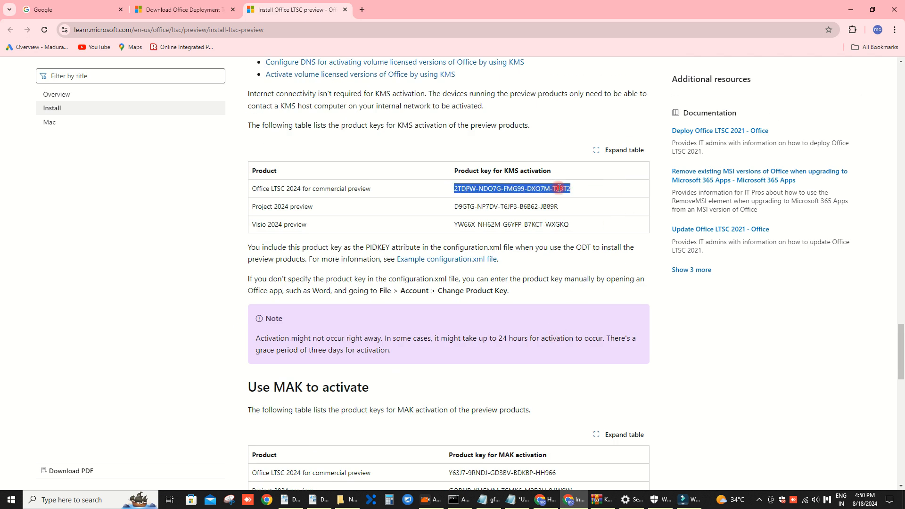
{"action": "right_click", "coordinate": [555, 188]}
{"action": "left_click", "coordinate": [568, 197]}
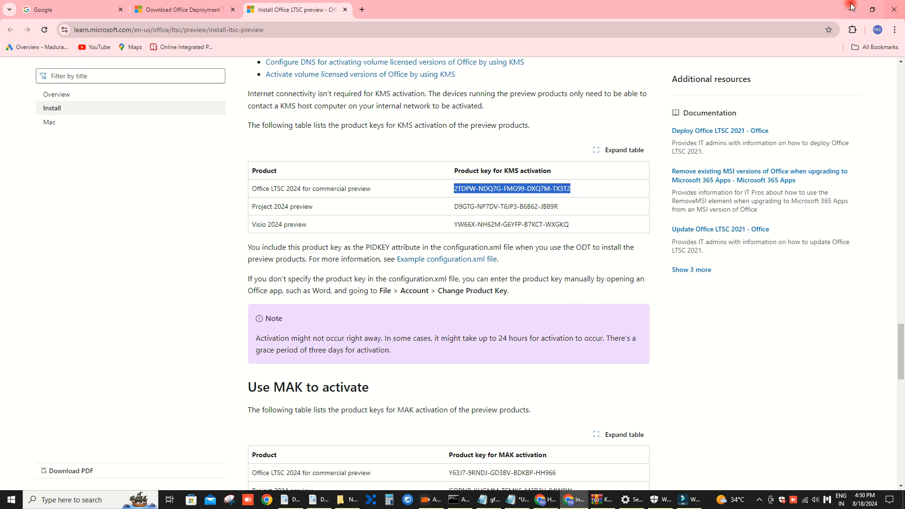
{"action": "left_click", "coordinate": [849, 10]}
{"action": "left_click", "coordinate": [345, 61]}
{"action": "left_click_drag", "start_coordinate": [345, 61], "coordinate": [562, 55]}
{"action": "key", "text": "ctrl+v"}
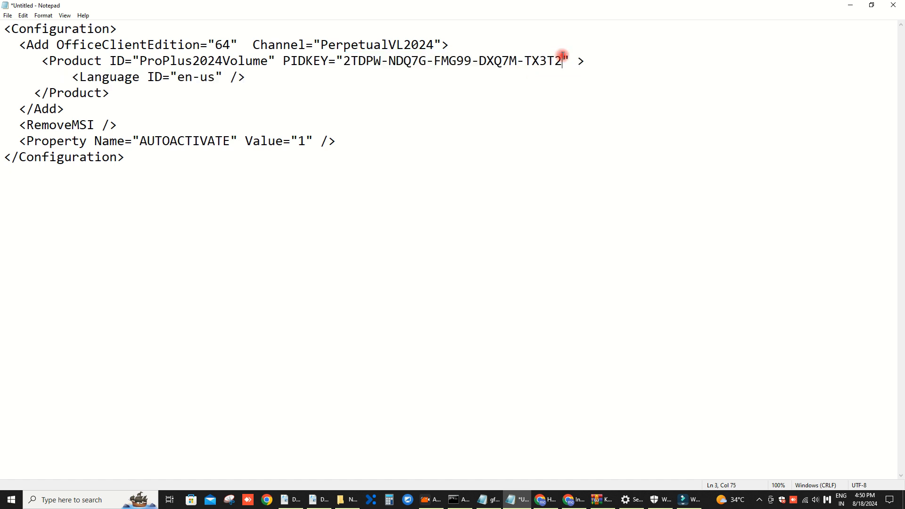
Save the configuration code as 123.xml with the All Files type and UTF-8 encoding, and close Notepad
{"action": "left_click", "coordinate": [8, 15]}
{"action": "left_click", "coordinate": [29, 69]}
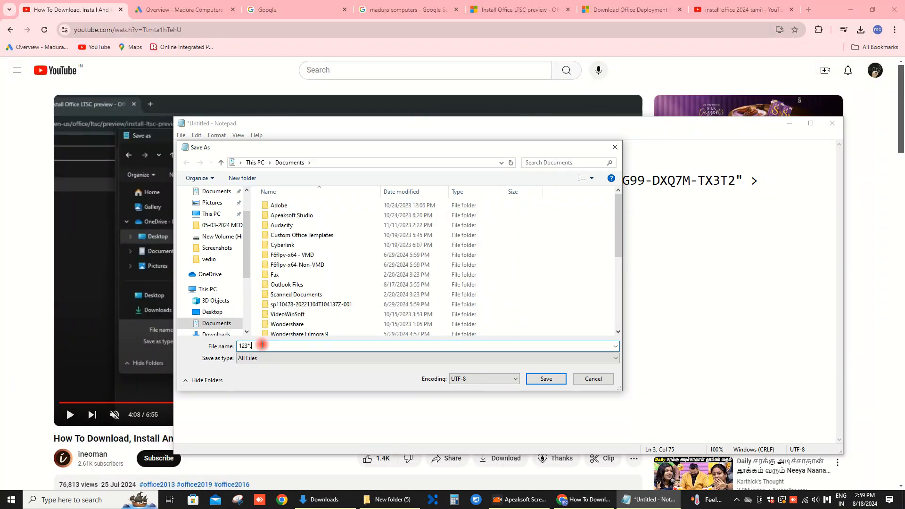
{"action": "key", "text": "BackSpace"}
{"action": "key", "text": "BackSpace"}
{"action": "type", "text": "m"}
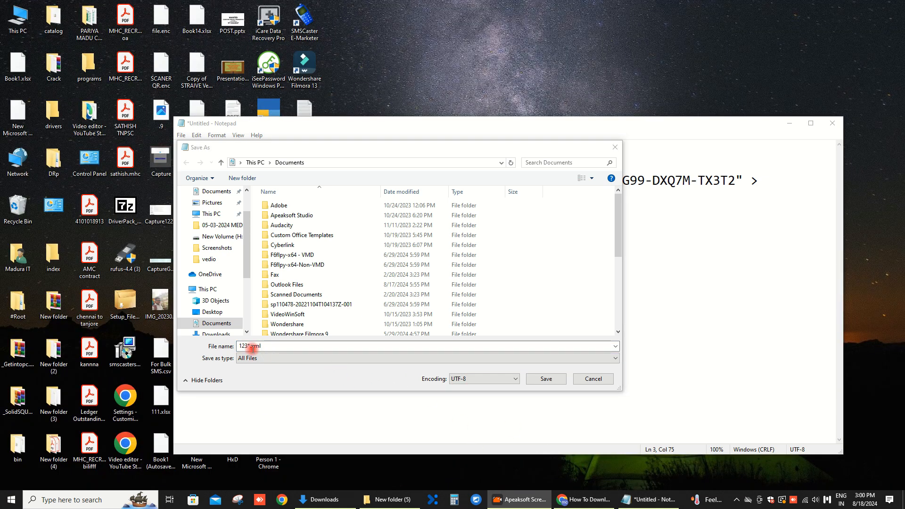
{"action": "left_click", "coordinate": [251, 347]}
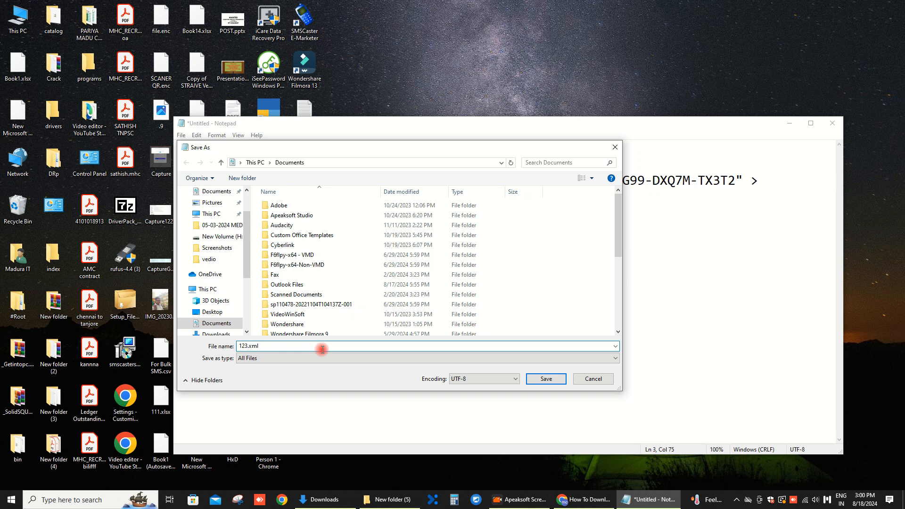
{"action": "left_click", "coordinate": [222, 341]}
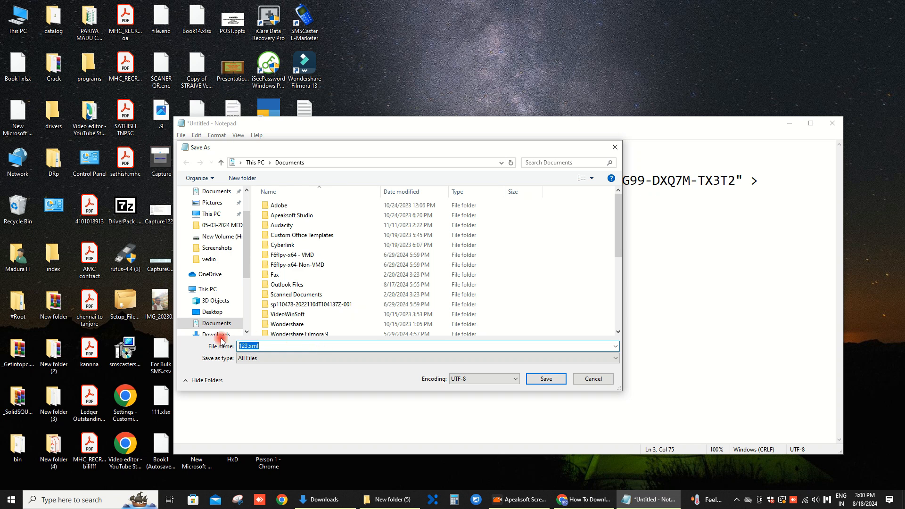
{"action": "type", "text": "123"}
{"action": "left_click", "coordinate": [547, 380]}
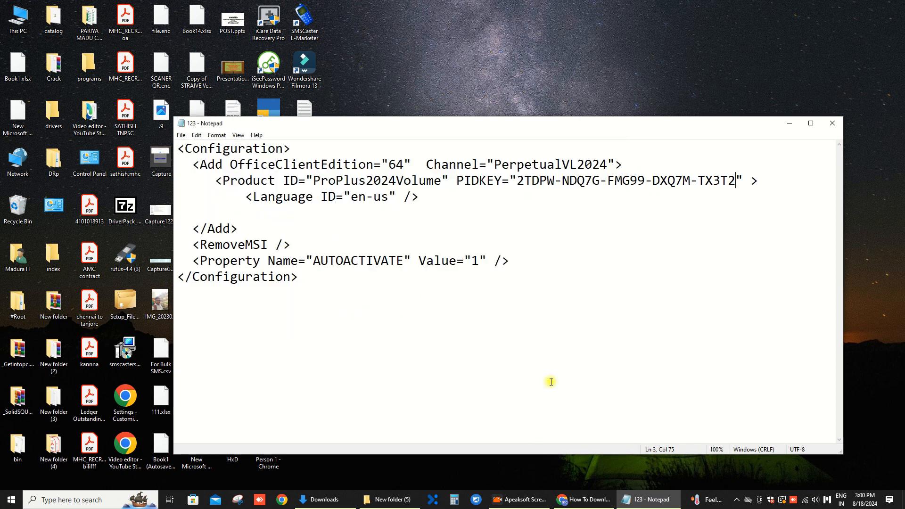
{"action": "left_click", "coordinate": [834, 123]}
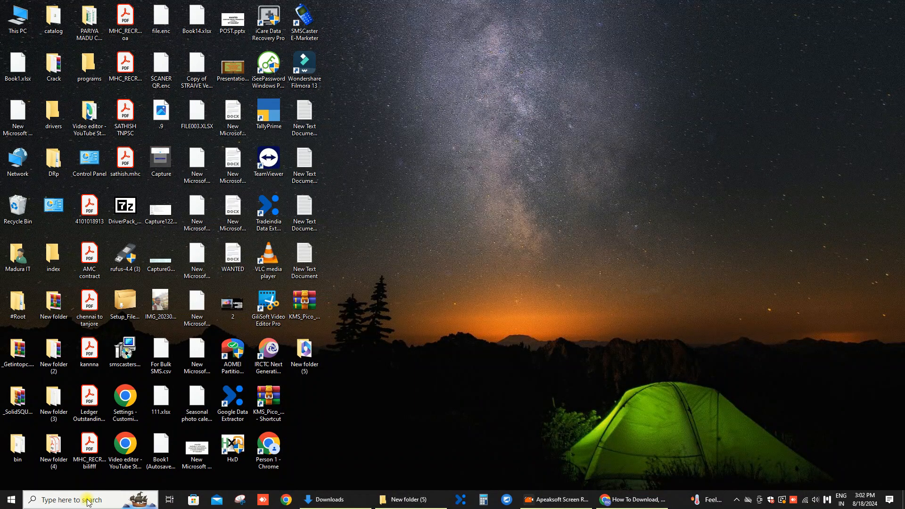
Open Command Prompt as administrator and place its window clear of the desktop icons
{"action": "left_click", "coordinate": [85, 497]}
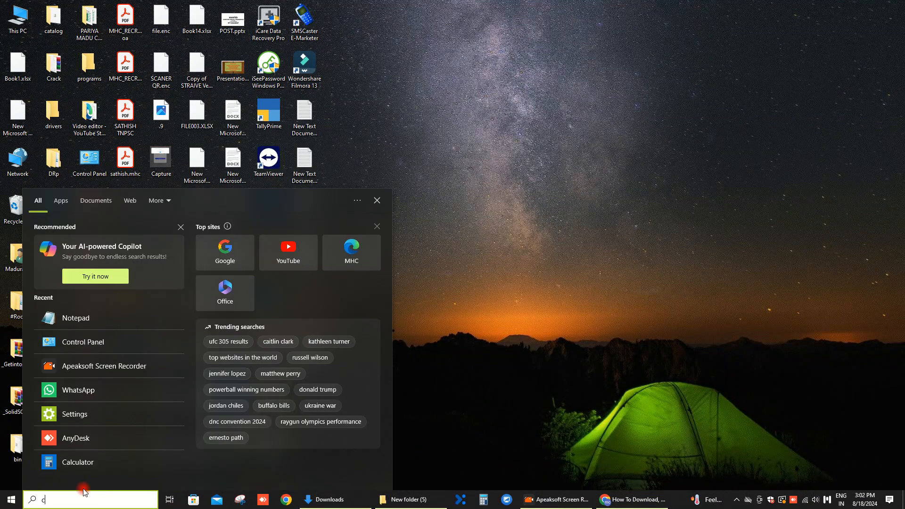
{"action": "type", "text": "cmd"}
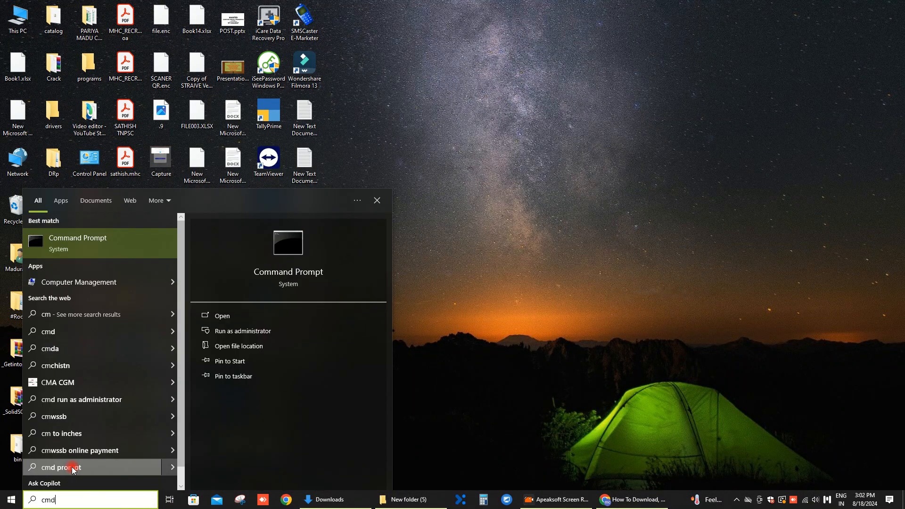
{"action": "left_click", "coordinate": [235, 336]}
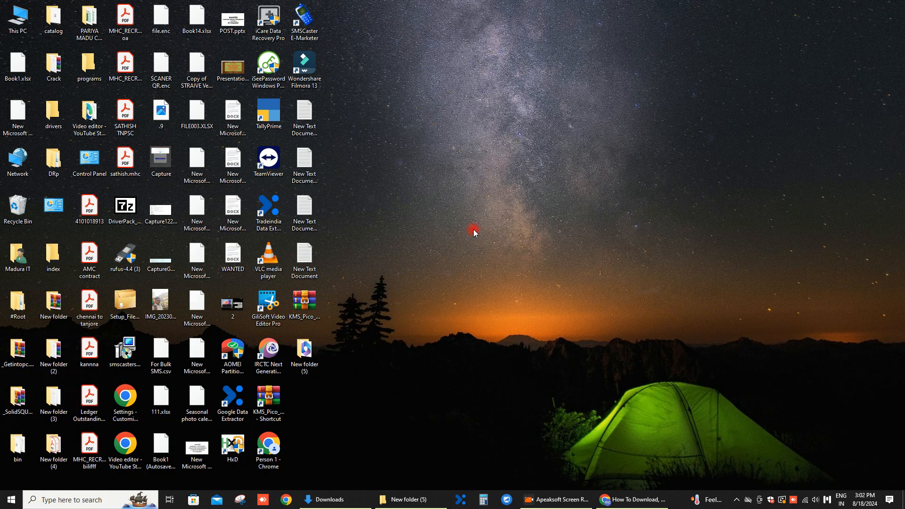
{"action": "left_click_drag", "start_coordinate": [269, 118], "coordinate": [484, 126]}
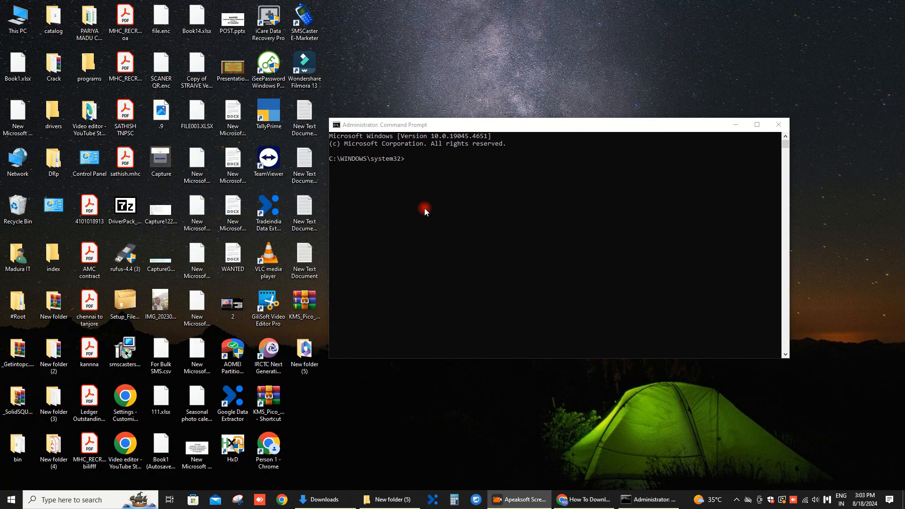
Change the Command Prompt directory to the desktop's New folder (5), using the path copied from File Explorer
{"action": "left_click", "coordinate": [409, 161]}
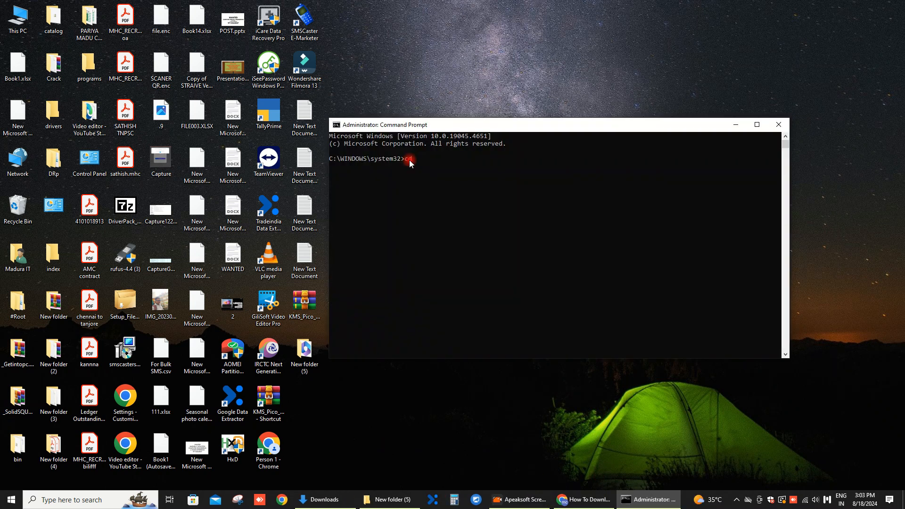
{"action": "type", "text": "cd"}
{"action": "double_click", "coordinate": [304, 352]}
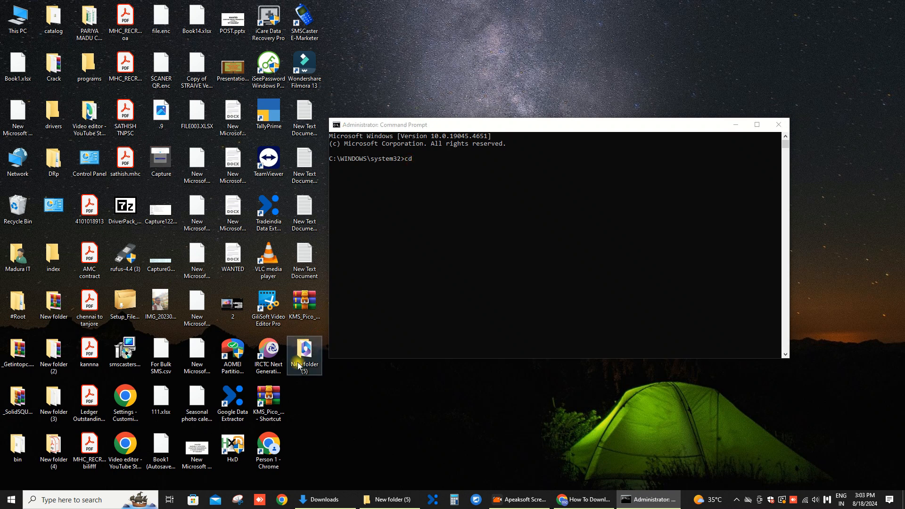
{"action": "double_click", "coordinate": [402, 148]}
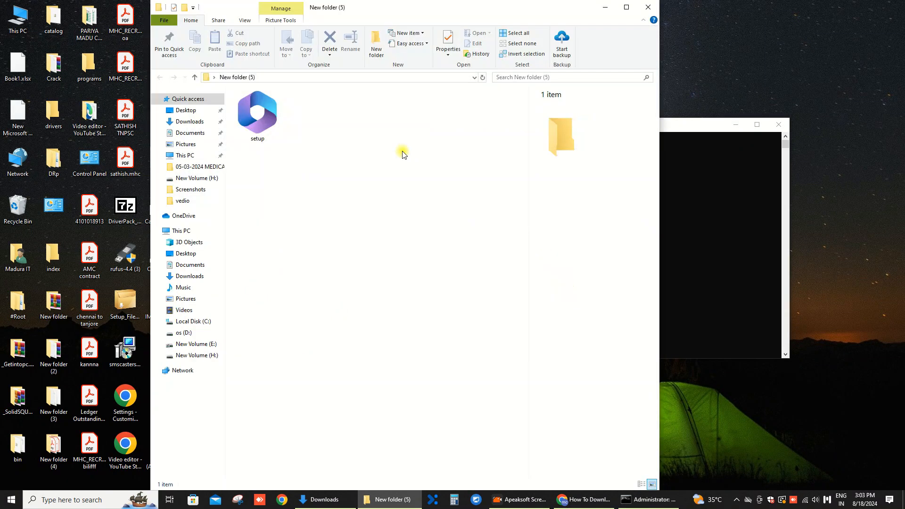
{"action": "left_click", "coordinate": [290, 76]}
{"action": "right_click", "coordinate": [328, 80]}
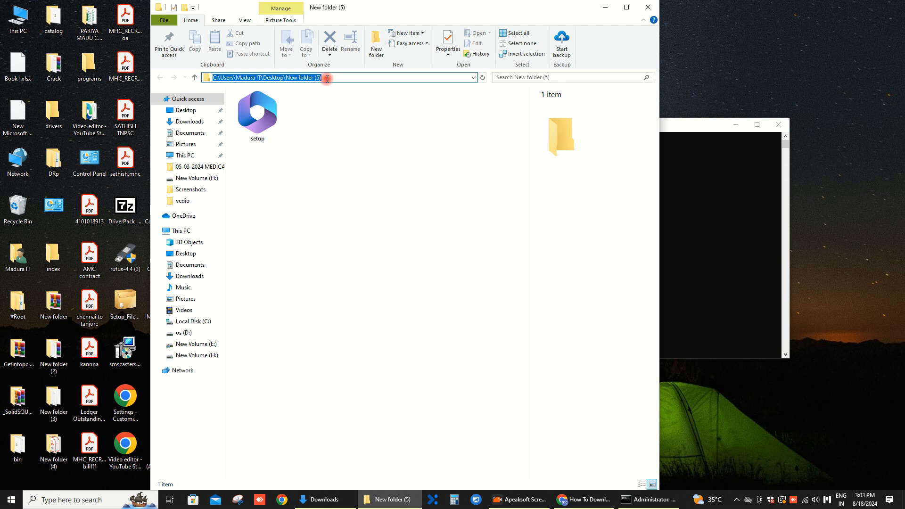
{"action": "left_click", "coordinate": [194, 77]}
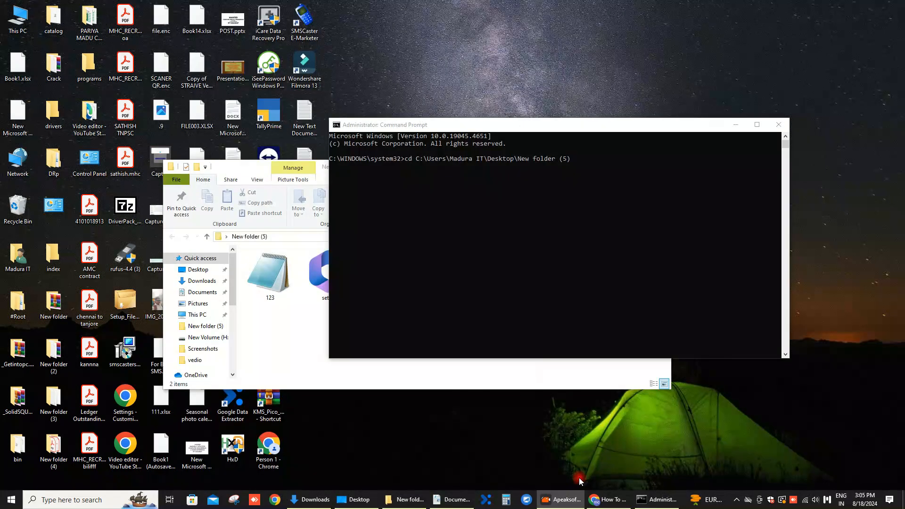
{"action": "left_click", "coordinate": [547, 275]}
{"action": "key", "text": "Return"}
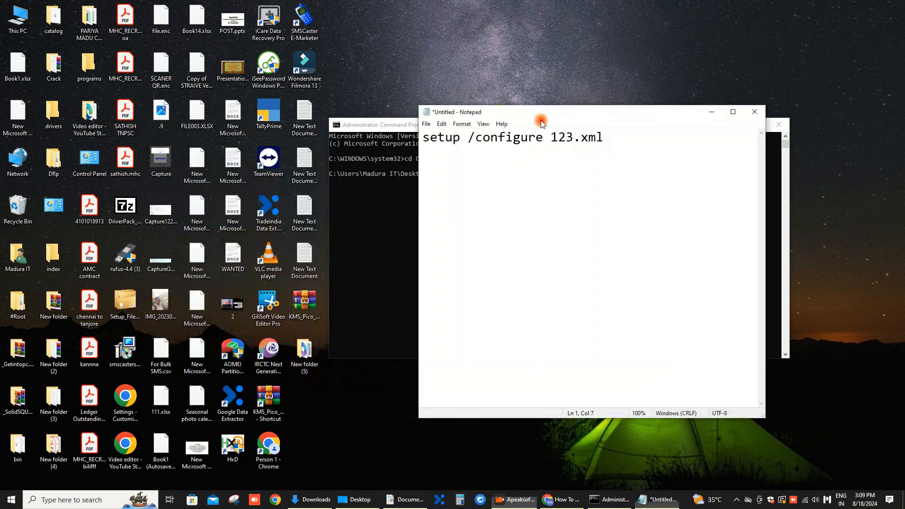
Run the setup /configure 123.xml command copied from Notepad in Command Prompt, and close the installer's message
{"action": "left_click_drag", "start_coordinate": [541, 120], "coordinate": [673, 140]}
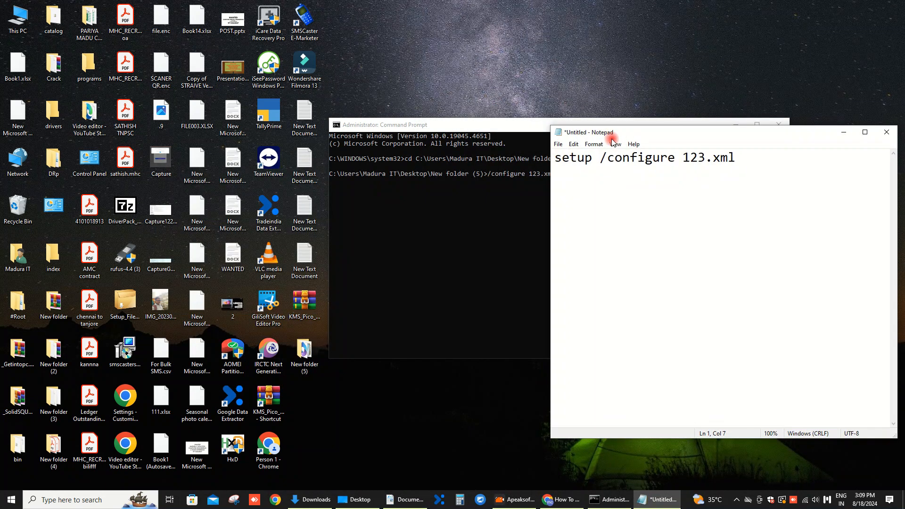
{"action": "left_click_drag", "start_coordinate": [760, 167], "coordinate": [559, 163]}
{"action": "right_click", "coordinate": [559, 162]}
{"action": "left_click", "coordinate": [586, 188]}
{"action": "left_click", "coordinate": [507, 221]}
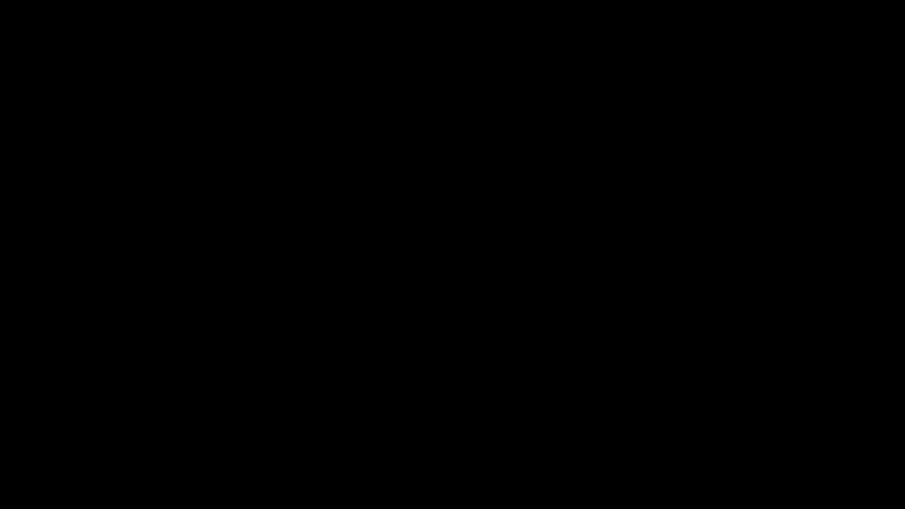
{"action": "right_click", "coordinate": [558, 173]}
{"action": "key", "text": "Return"}
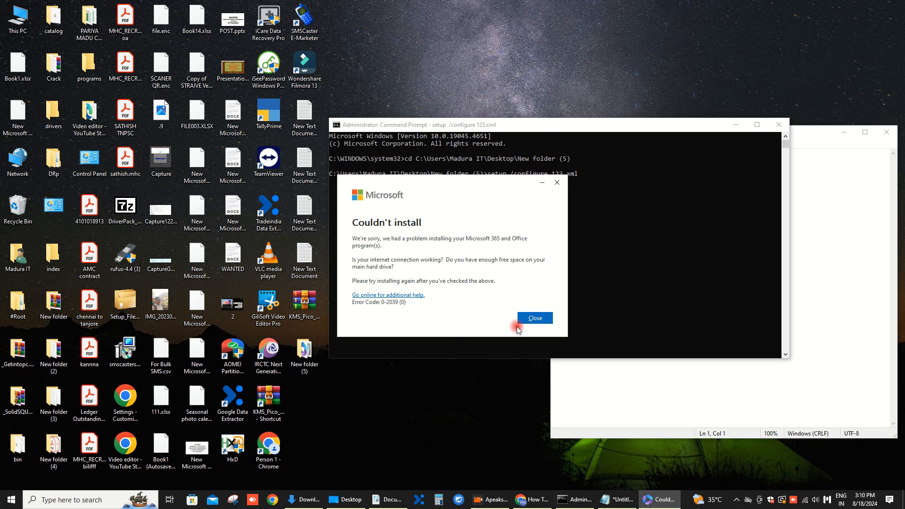
{"action": "left_click", "coordinate": [533, 317]}
Uninstall Microsoft OneDrive through Programs and Features in Control Panel
{"action": "left_click", "coordinate": [125, 496]}
{"action": "type", "text": "control"}
{"action": "left_click", "coordinate": [40, 232]}
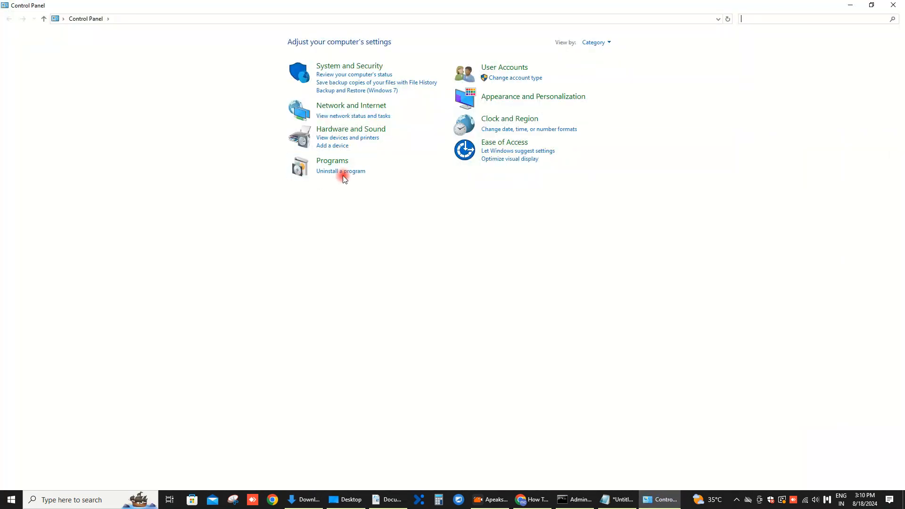
{"action": "left_click", "coordinate": [344, 172]}
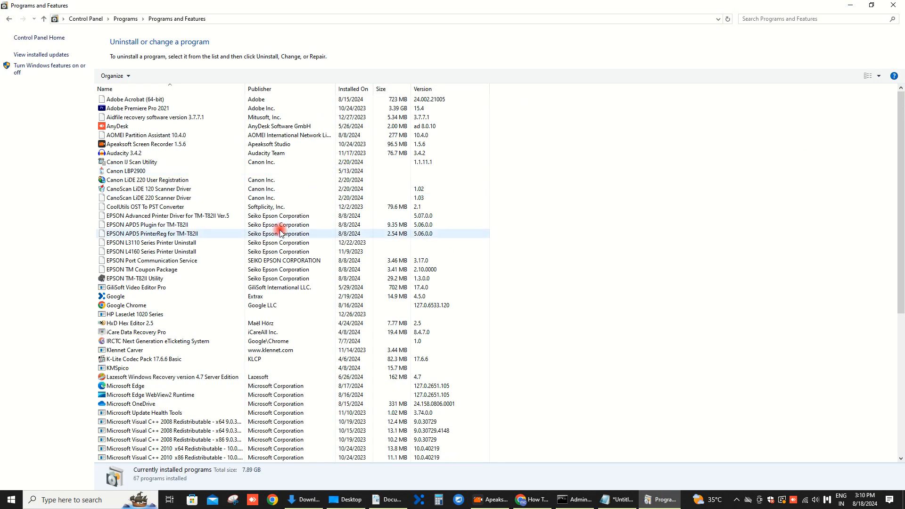
{"action": "left_click", "coordinate": [130, 405]}
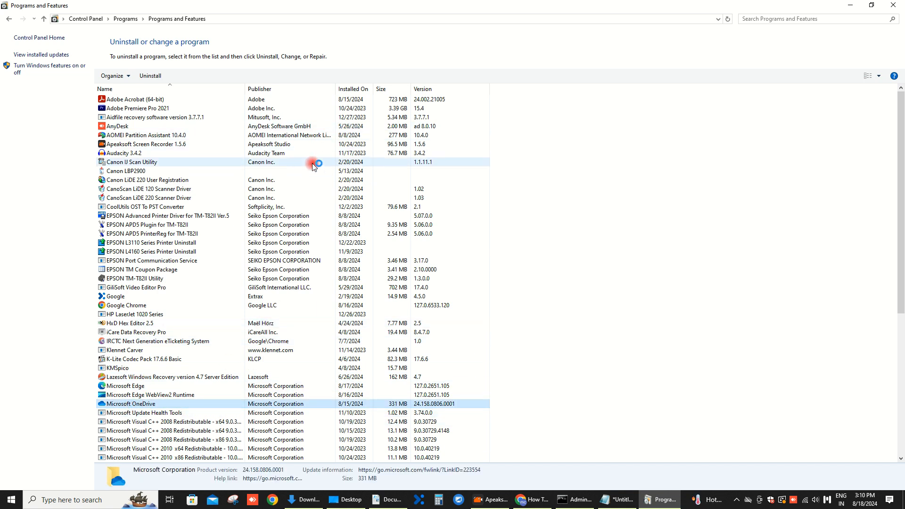
{"action": "scroll", "coordinate": [362, 290], "scroll_direction": "down", "scroll_amount": 7}
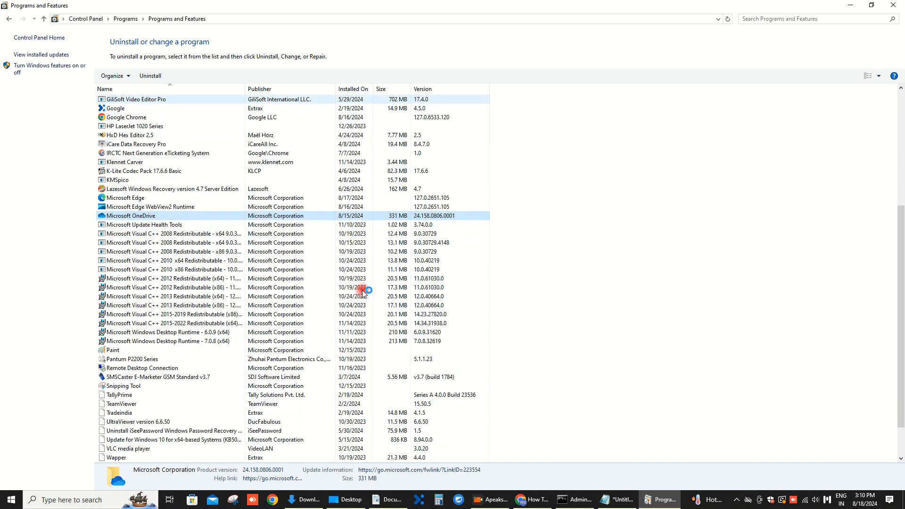
{"action": "scroll", "coordinate": [362, 290], "scroll_direction": "down", "scroll_amount": 2}
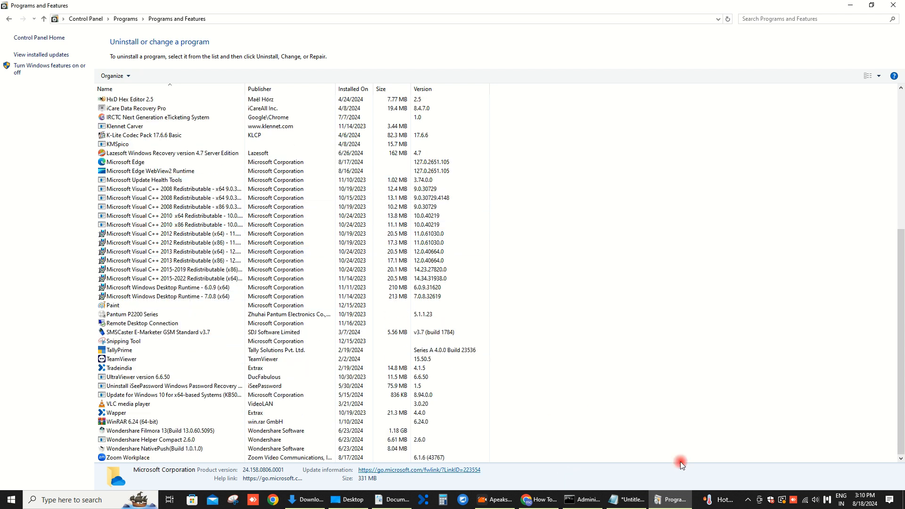
Switch back to Command Prompt and run setup /configure 123.xml again
{"action": "left_click", "coordinate": [582, 499]}
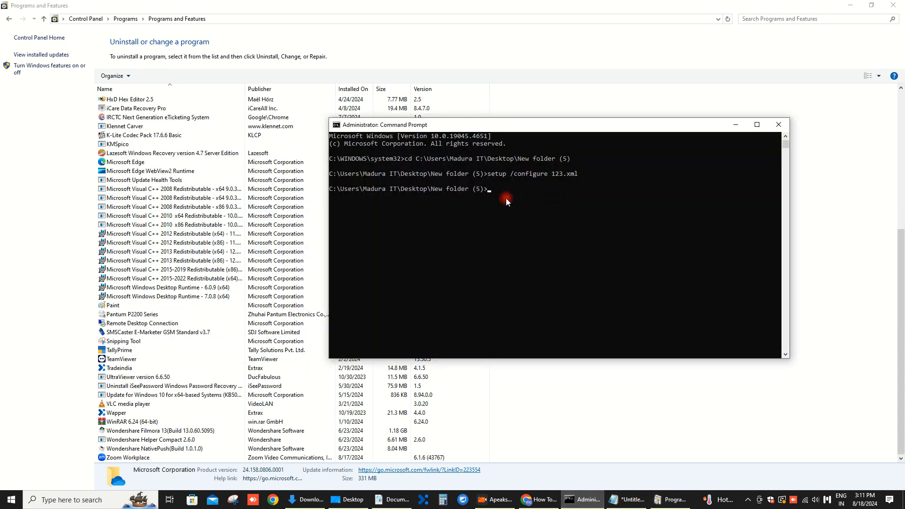
{"action": "type", "text": "setup /configure 123.xml"}
{"action": "key", "text": "Return"}
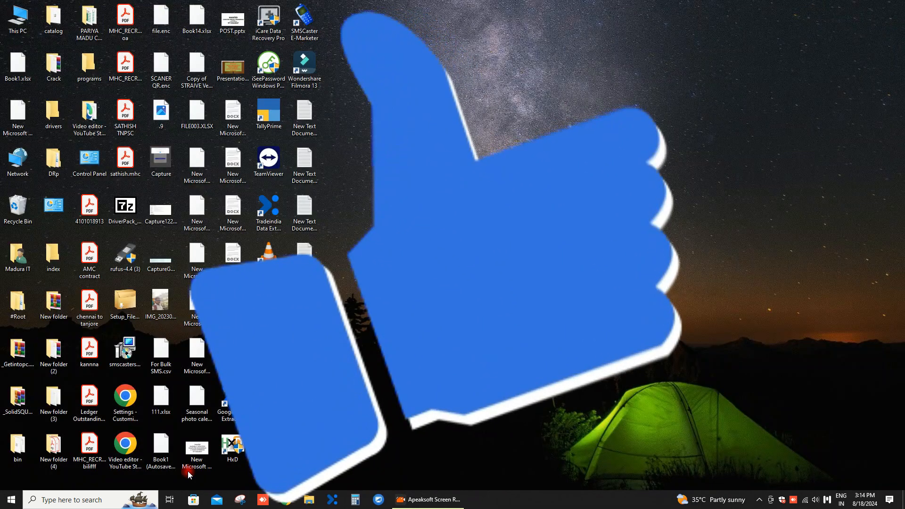
Open a new Command Prompt window as administrator
{"action": "left_click", "coordinate": [97, 501]}
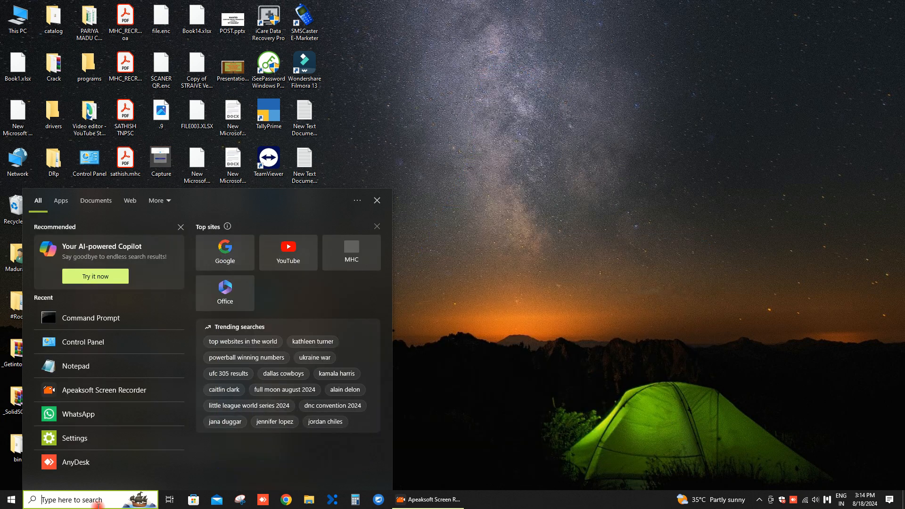
{"action": "type", "text": "cmd"}
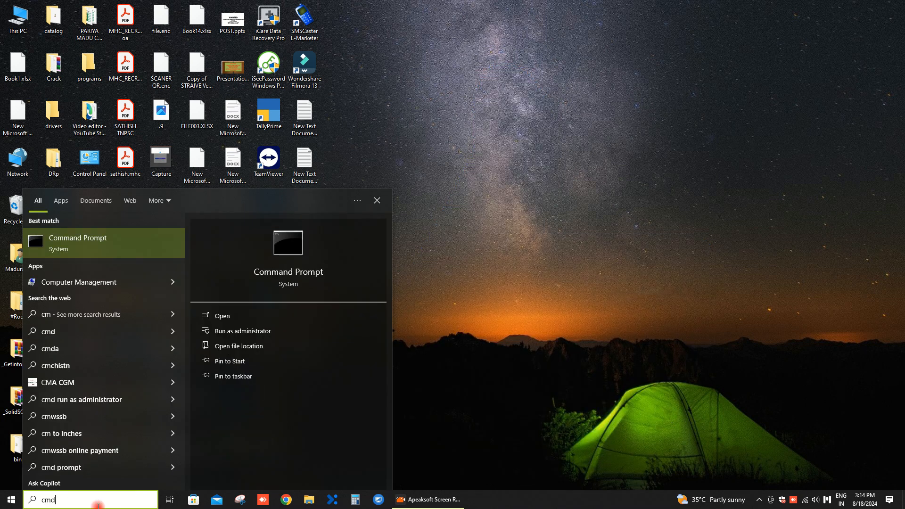
{"action": "left_click", "coordinate": [217, 330]}
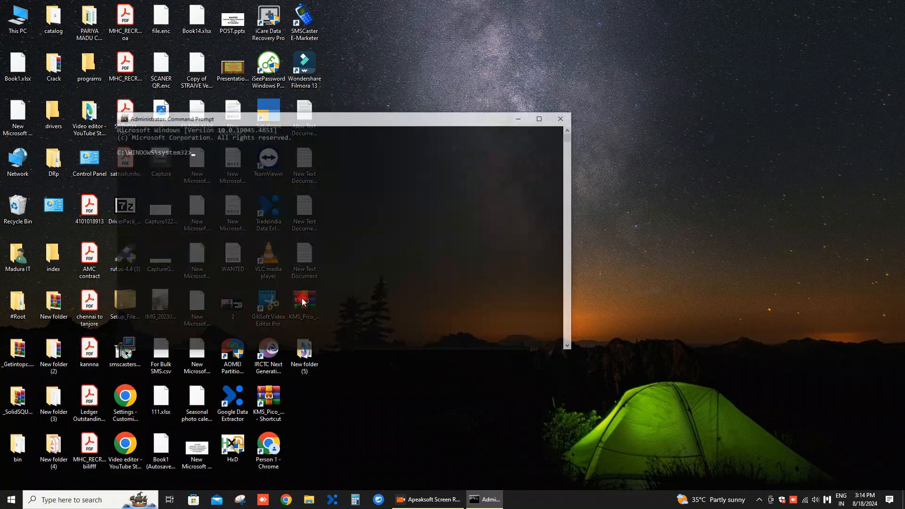
Change the new Command Prompt session's directory to the desktop's New folder (5), using its path from File Explorer
{"action": "type", "text": "cd"}
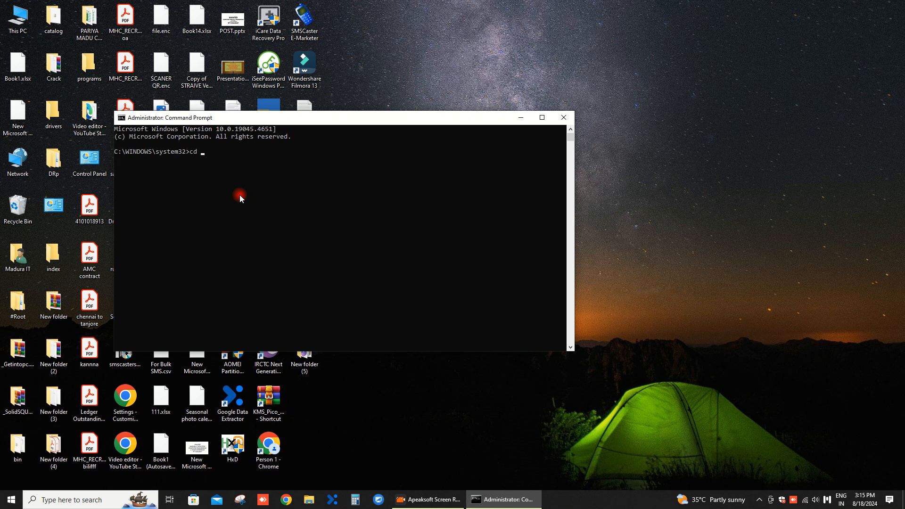
{"action": "left_click_drag", "start_coordinate": [284, 118], "coordinate": [568, 165]}
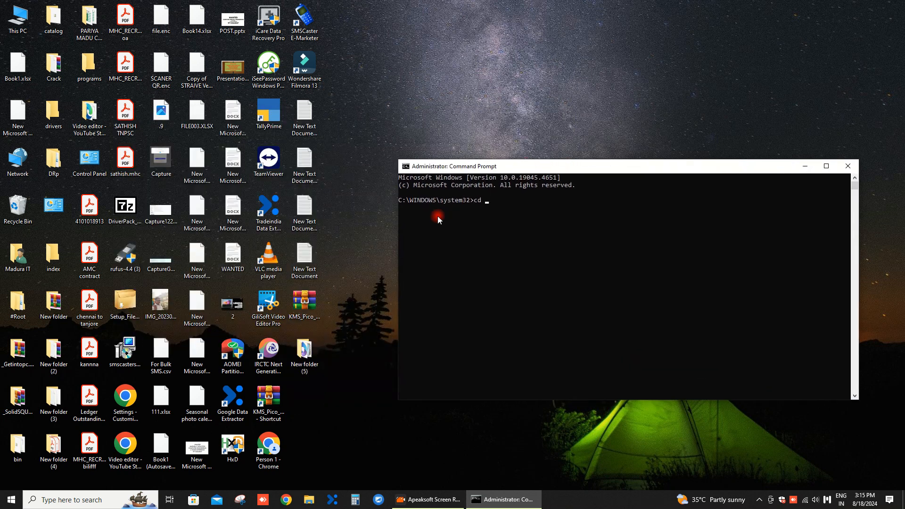
{"action": "left_click", "coordinate": [306, 352]}
{"action": "double_click", "coordinate": [306, 351]}
{"action": "left_click", "coordinate": [217, 74]}
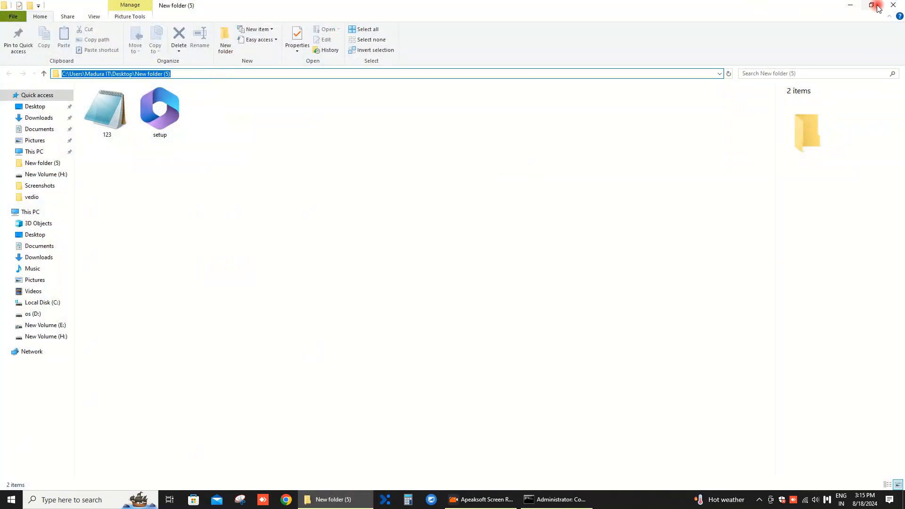
{"action": "left_click", "coordinate": [850, 4]}
{"action": "right_click", "coordinate": [491, 206]}
{"action": "key", "text": "Return"}
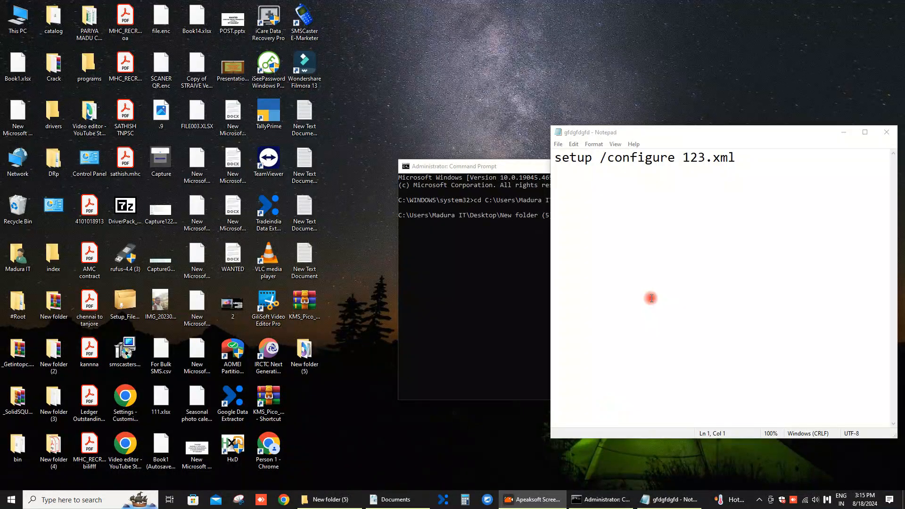
Copy setup /configure 123.xml from the gfdgfdgfd Notepad file and run it in the new Command Prompt session
{"action": "left_click_drag", "start_coordinate": [739, 161], "coordinate": [544, 162]}
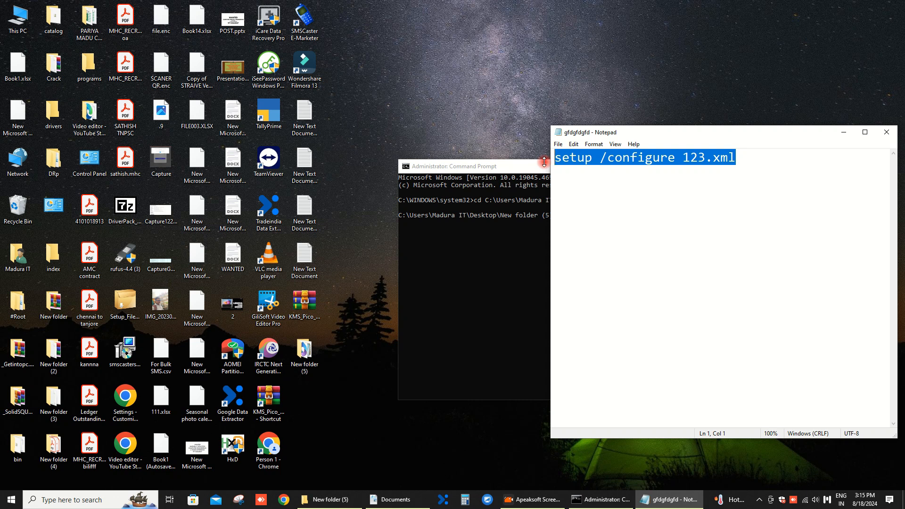
{"action": "left_click", "coordinate": [491, 270]}
{"action": "left_click", "coordinate": [563, 214]}
{"action": "right_click", "coordinate": [563, 214]}
{"action": "key", "text": "Return"}
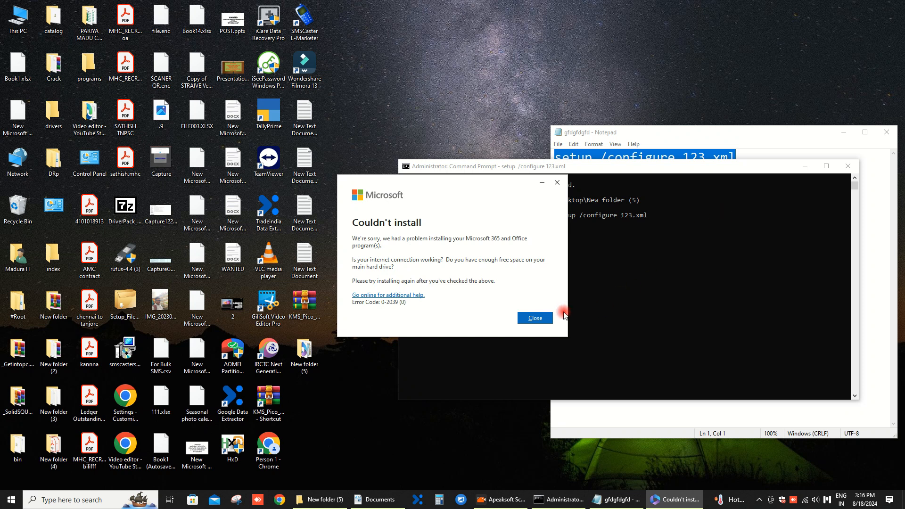
Dismiss the failed Office installation message and close the 123 configuration file in Notepad, saving its changes
{"action": "left_click", "coordinate": [537, 318]}
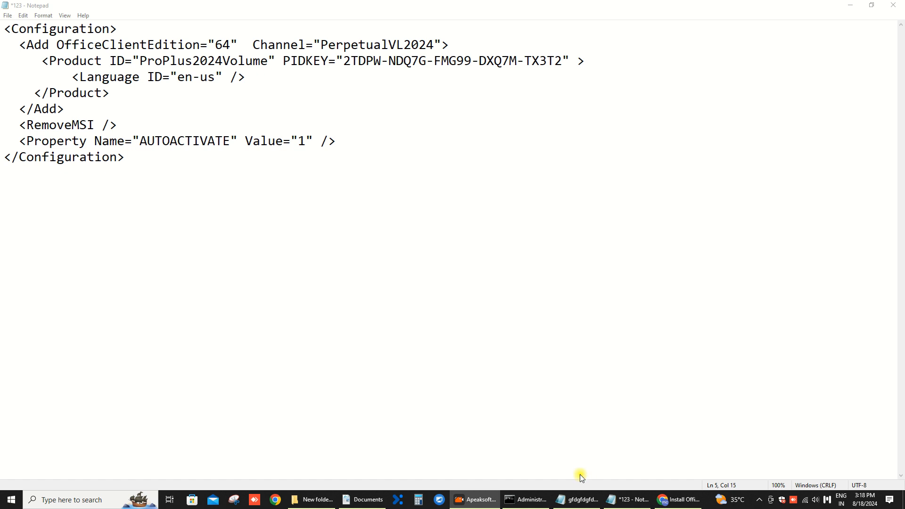
{"action": "left_click", "coordinate": [893, 6]}
{"action": "left_click", "coordinate": [427, 260]}
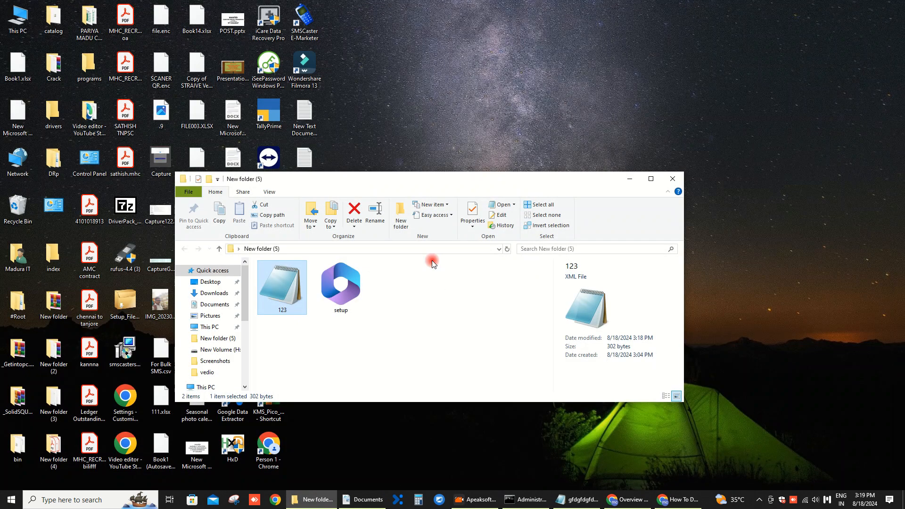
Find Command Prompt with a cmd search and launch another session as administrator
{"action": "left_click", "coordinate": [64, 500]}
{"action": "type", "text": "cmd"}
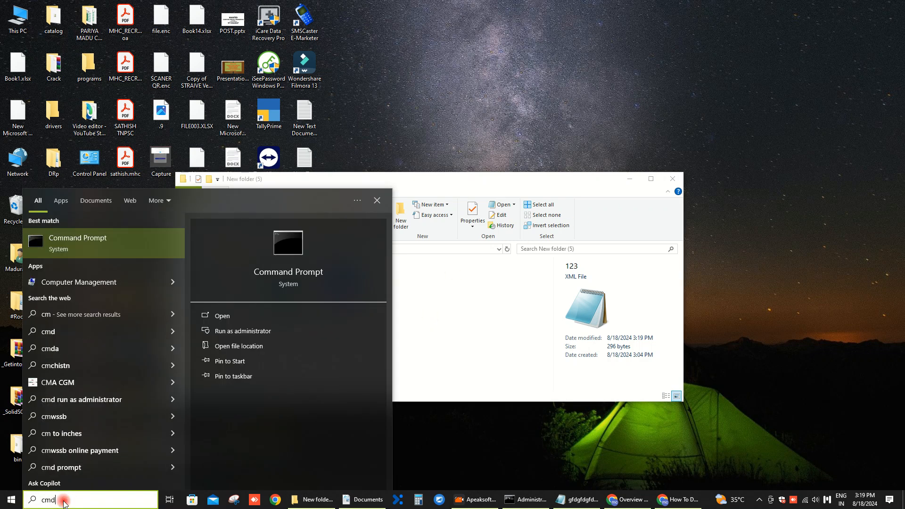
{"action": "left_click", "coordinate": [240, 331]}
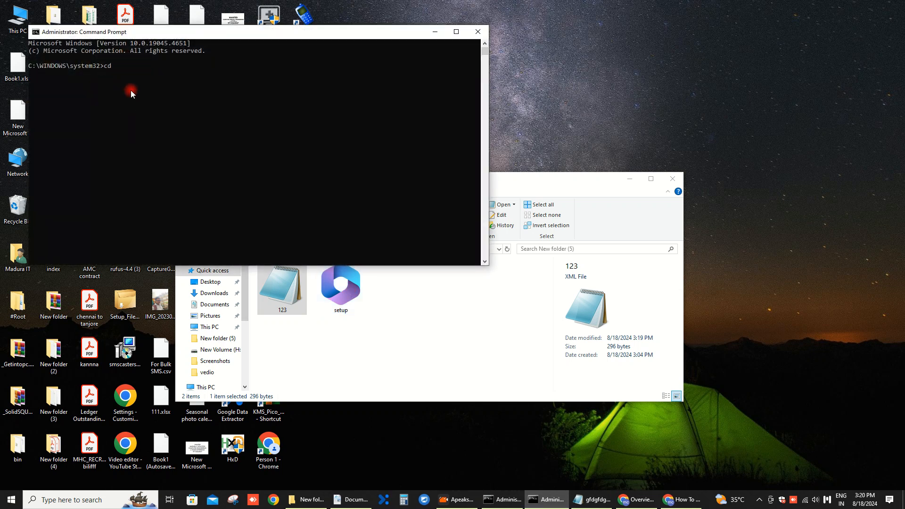
Change the new Command Prompt session's directory to the desktop's New folder (5) with cd and the folder path copied from File Explorer
{"action": "left_click", "coordinate": [394, 330]}
{"action": "left_click", "coordinate": [382, 246]}
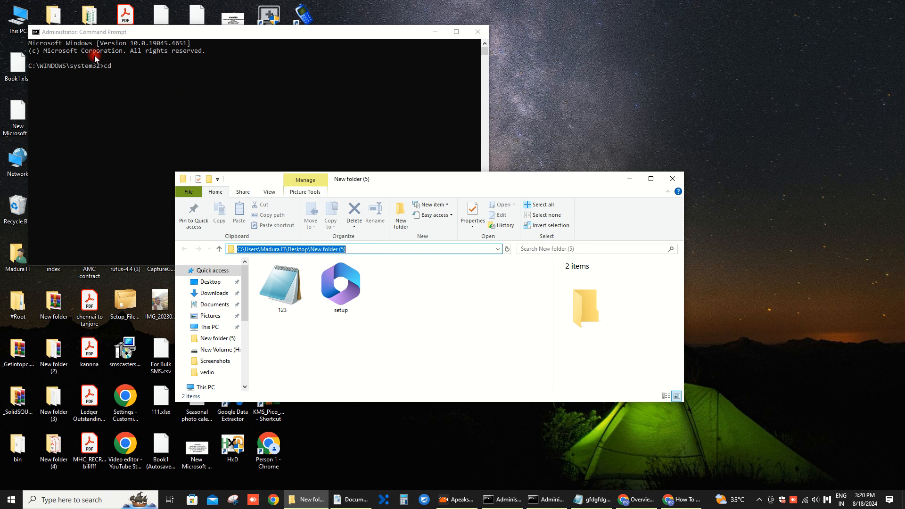
{"action": "left_click", "coordinate": [117, 65]}
{"action": "left_click", "coordinate": [111, 68]}
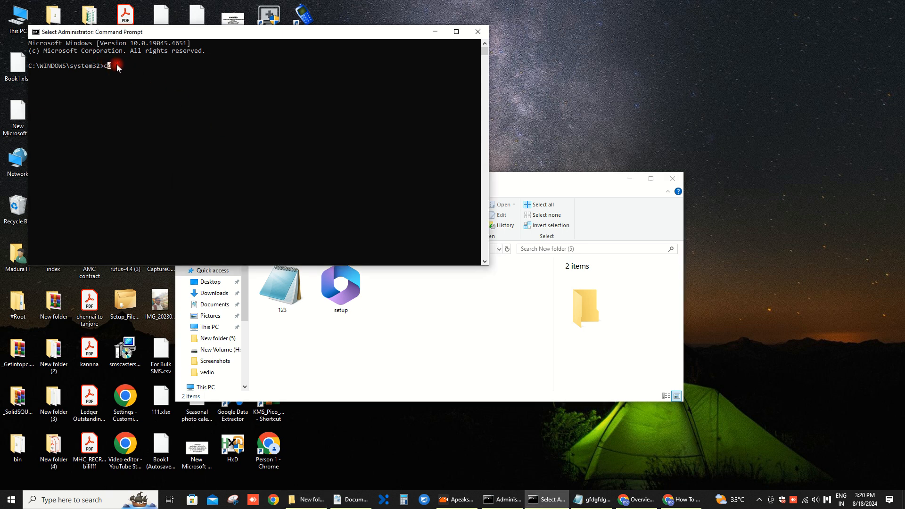
{"action": "key", "text": "ctrl+v"}
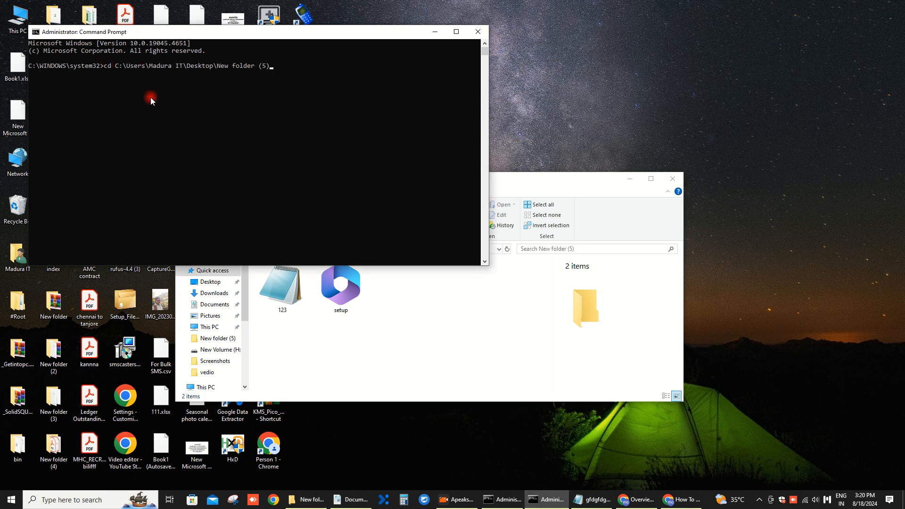
{"action": "key", "text": "Return"}
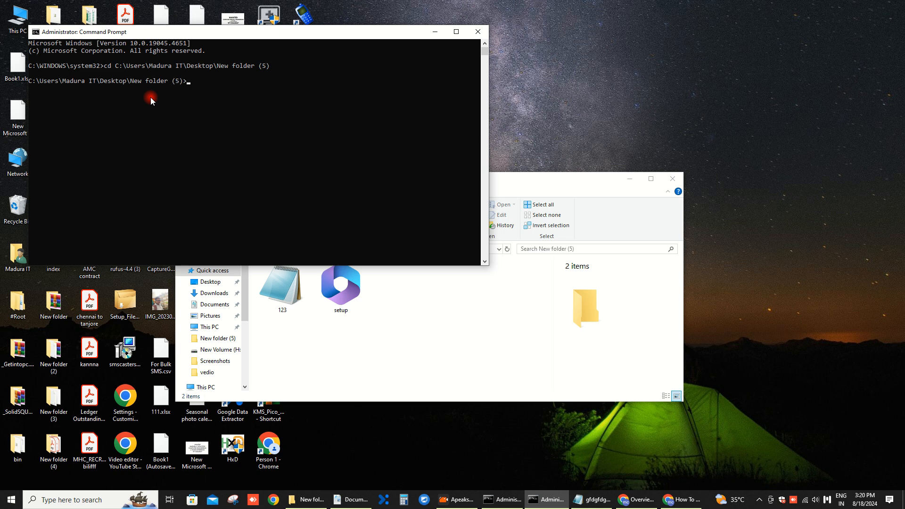
Open the gfdgfdgfd text file from the Documents folder and copy its setup /configure 123.xml command
{"action": "left_click", "coordinate": [218, 307]}
{"action": "scroll", "coordinate": [300, 330], "scroll_direction": "down", "scroll_amount": 2}
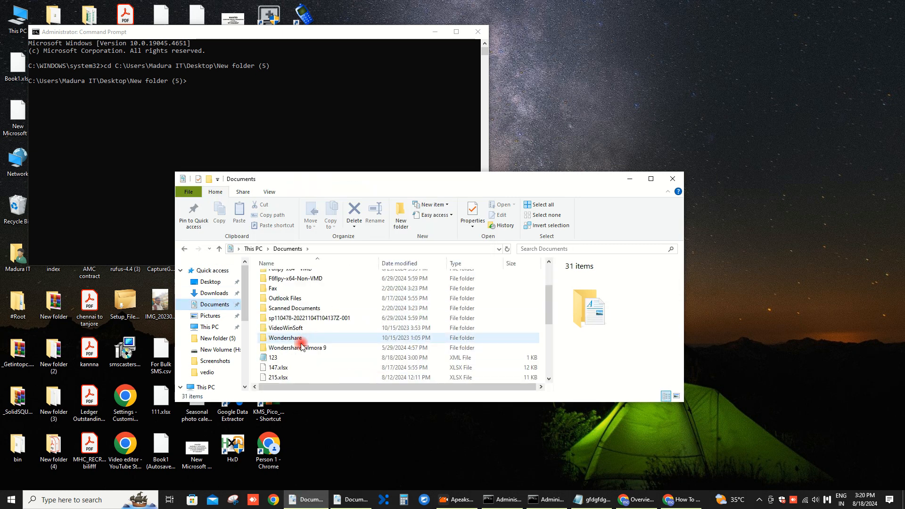
{"action": "scroll", "coordinate": [303, 367], "scroll_direction": "down", "scroll_amount": 2}
{"action": "left_click", "coordinate": [292, 368]}
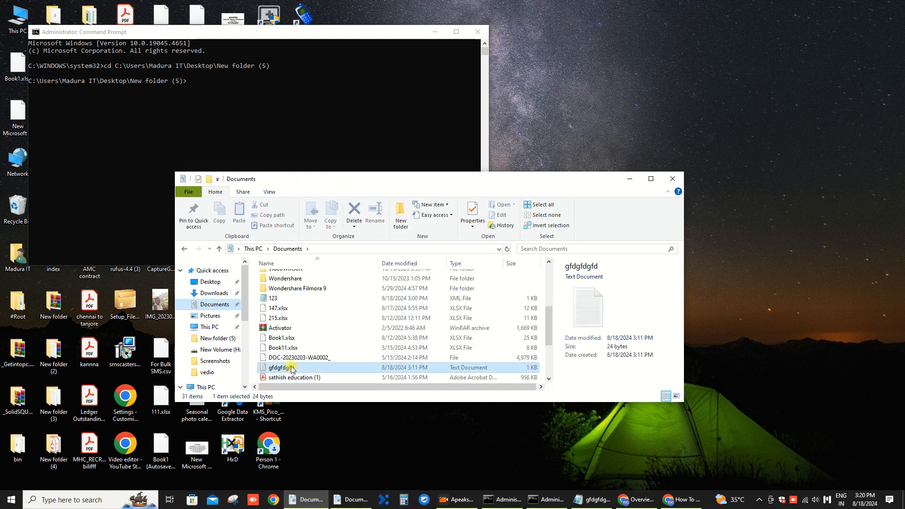
{"action": "double_click", "coordinate": [292, 368]}
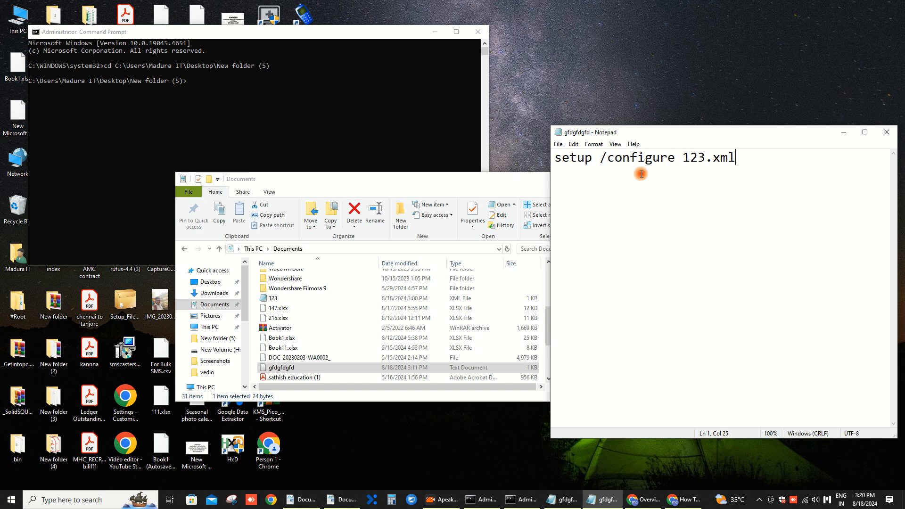
{"action": "left_click_drag", "start_coordinate": [641, 174], "coordinate": [556, 172]}
{"action": "key", "text": "ctrl+c"}
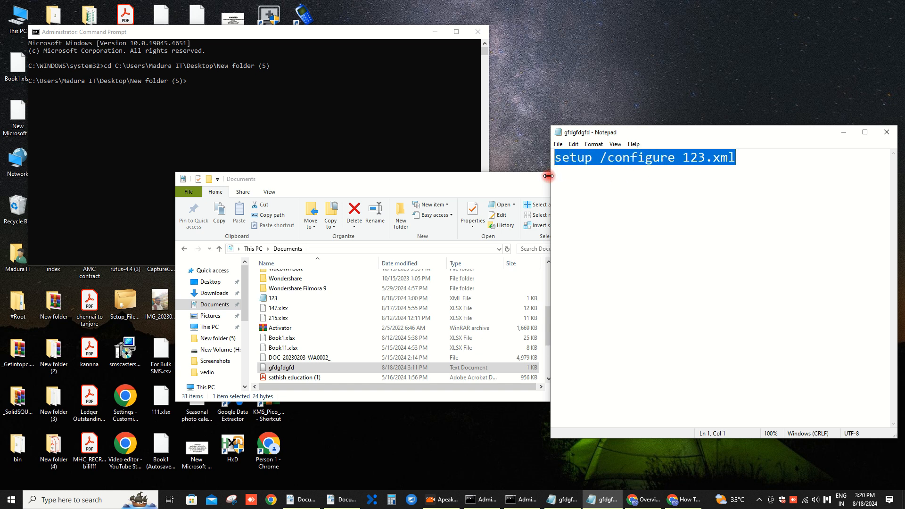
Paste setup /configure 123.xml into the administrator Command Prompt session and run it to start the Office installation
{"action": "left_click", "coordinate": [209, 84]}
{"action": "left_click", "coordinate": [191, 83]}
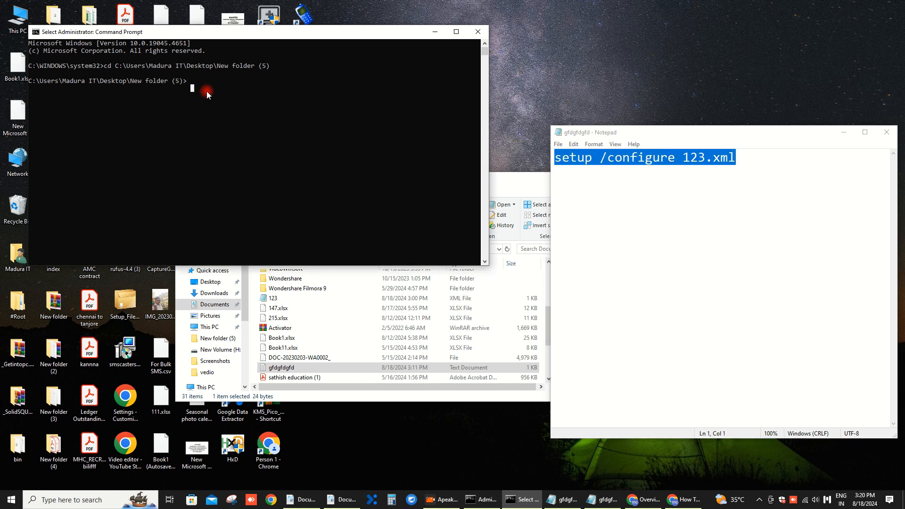
{"action": "right_click", "coordinate": [265, 110]}
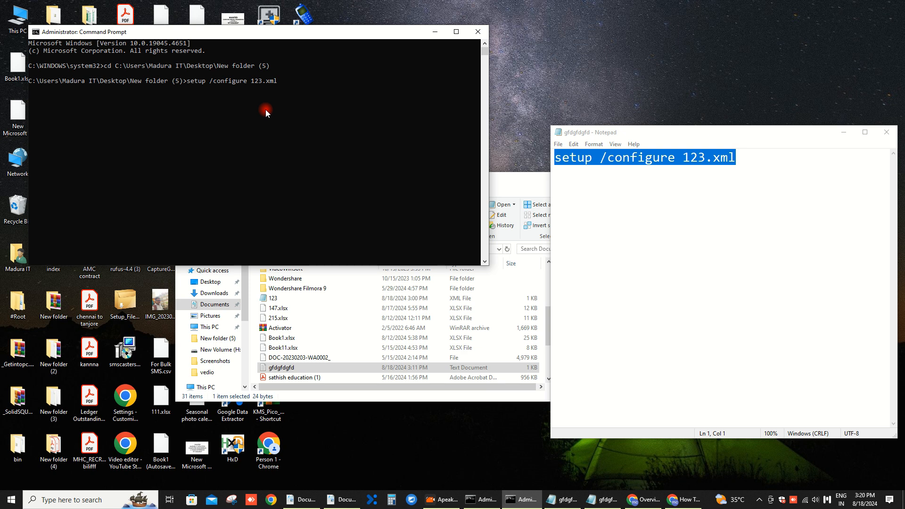
{"action": "key", "text": "Return"}
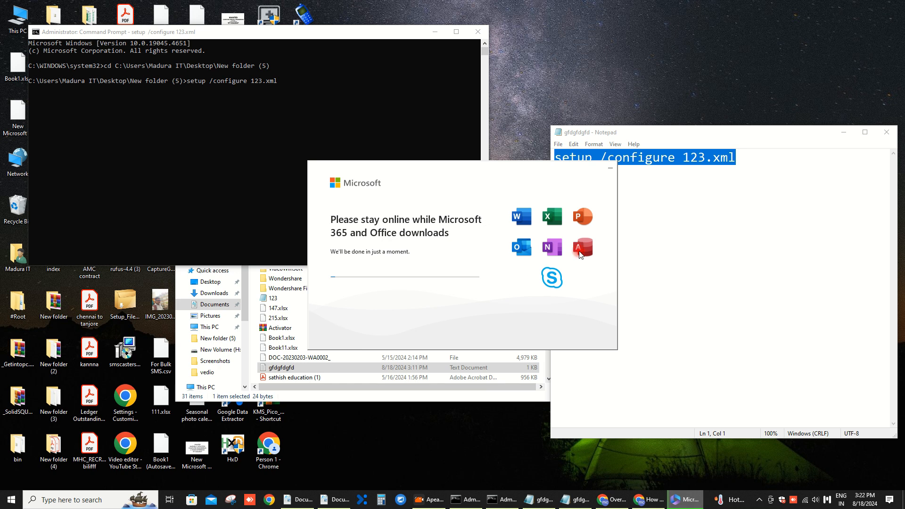
{"action": "left_click_drag", "start_coordinate": [505, 164], "coordinate": [502, 200]}
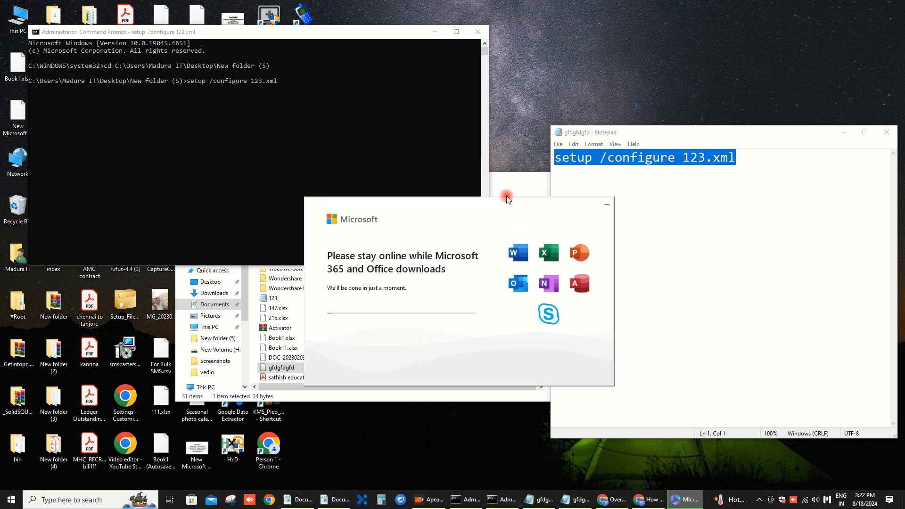
{"action": "left_click", "coordinate": [575, 159]}
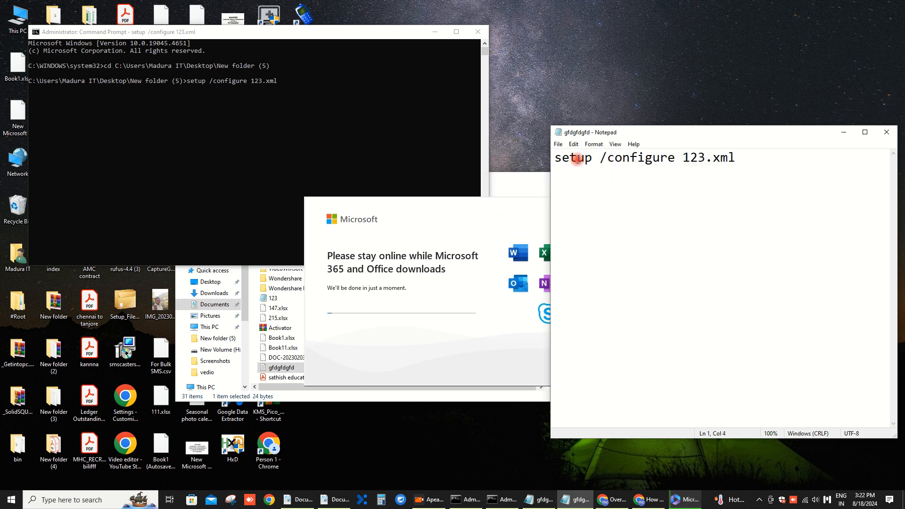
{"action": "left_click", "coordinate": [476, 217]}
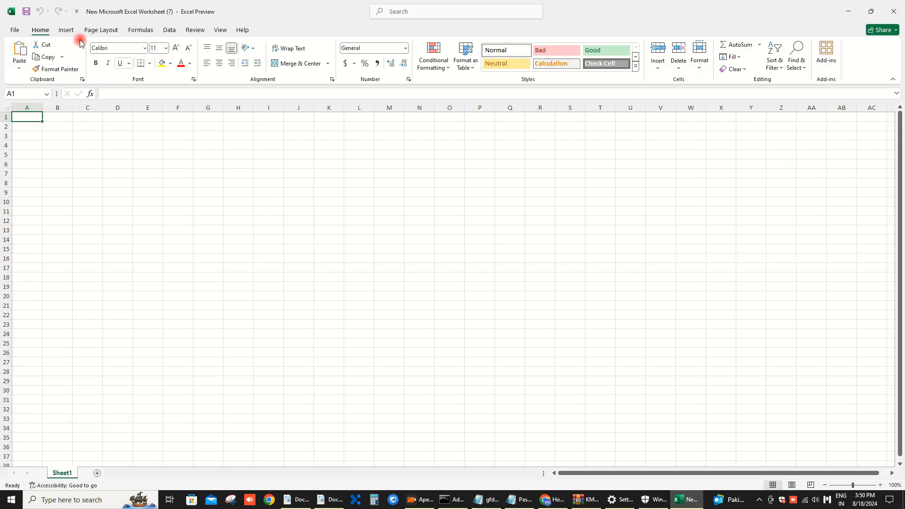
Dismiss Excel's genuine Office notice, check the product information on the Account page, and close Excel
{"action": "left_click", "coordinate": [9, 30]}
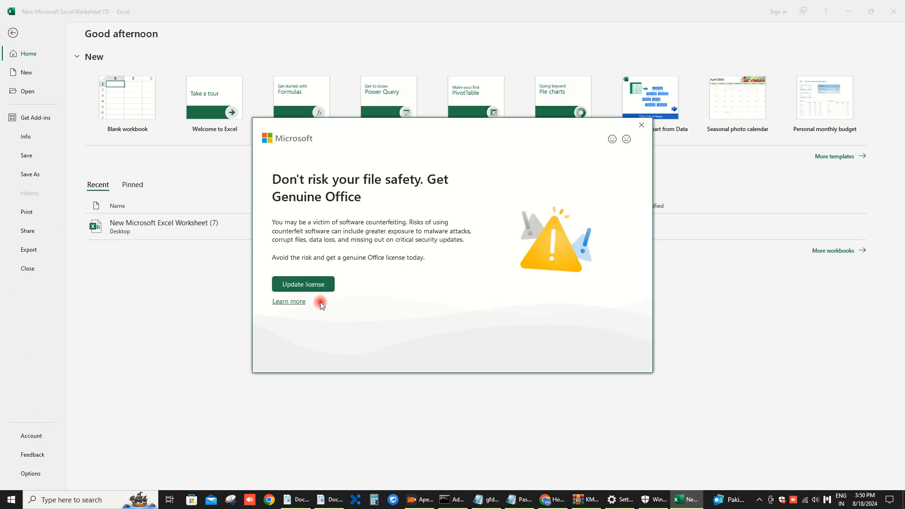
{"action": "left_click", "coordinate": [642, 125]}
{"action": "left_click", "coordinate": [39, 441]}
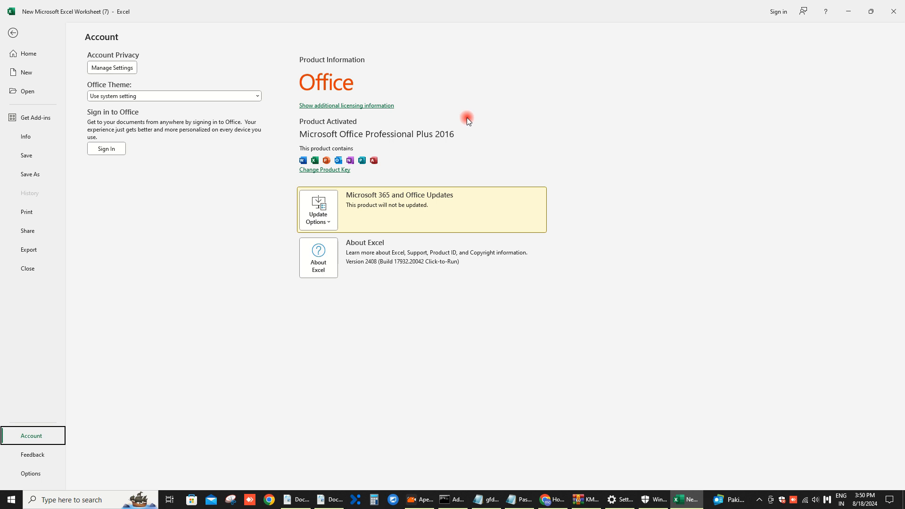
{"action": "left_click", "coordinate": [893, 11]}
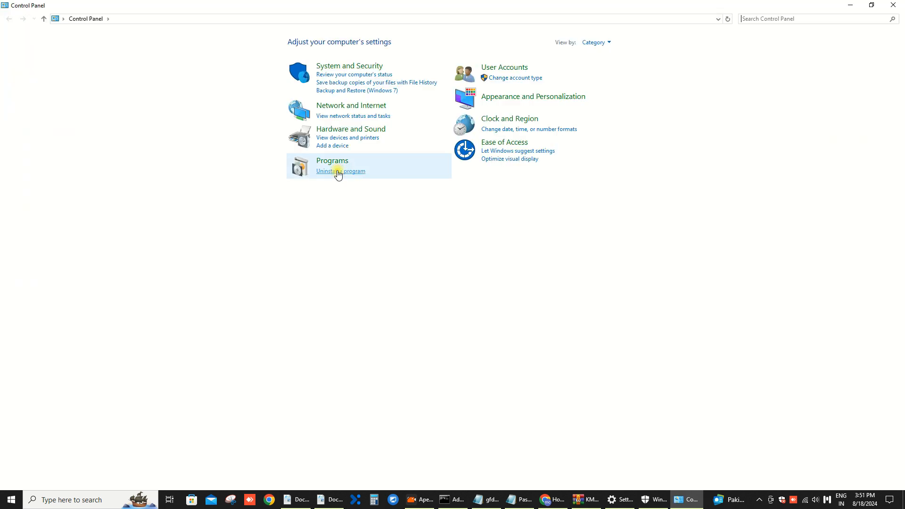
Check the Microsoft Office LTSC Professional Plus 2024 - en-us entry in Control Panel's installed programs list and close the window
{"action": "left_click", "coordinate": [338, 172]}
{"action": "scroll", "coordinate": [282, 189], "scroll_direction": "down", "scroll_amount": 2}
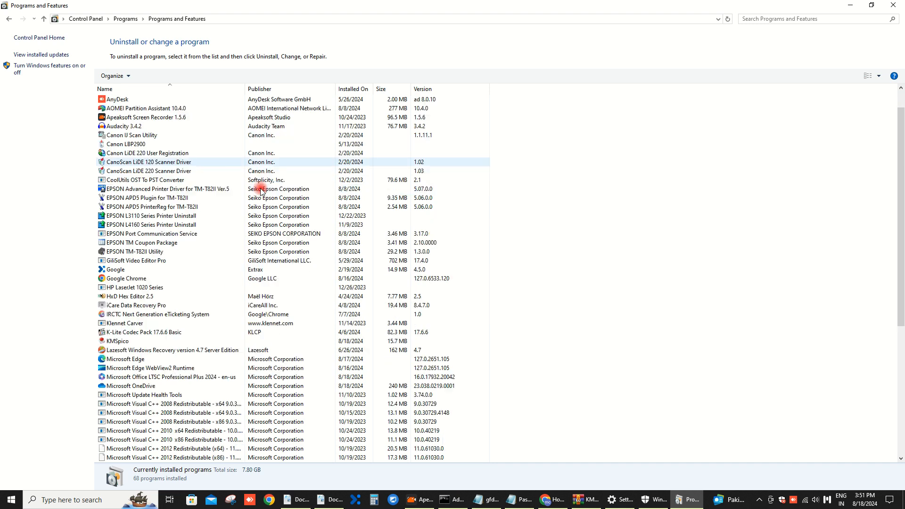
{"action": "left_click", "coordinate": [226, 350]}
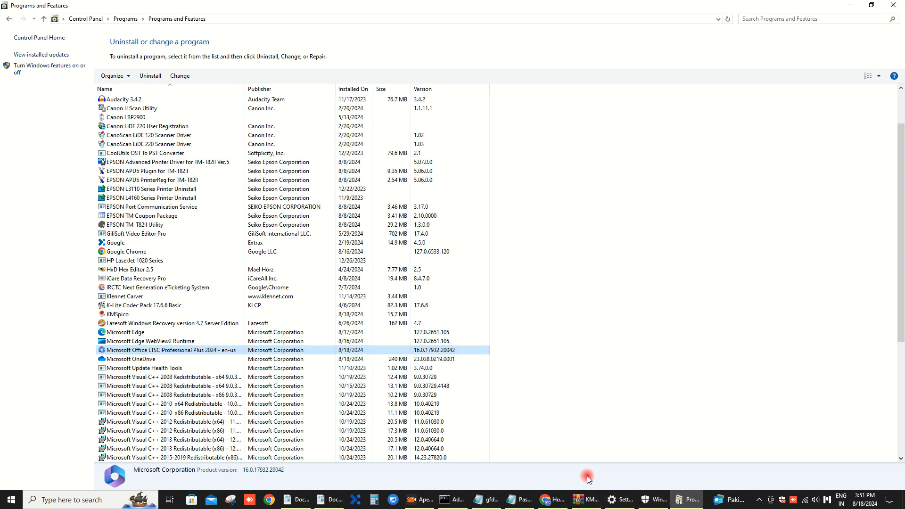
{"action": "left_click", "coordinate": [895, 7]}
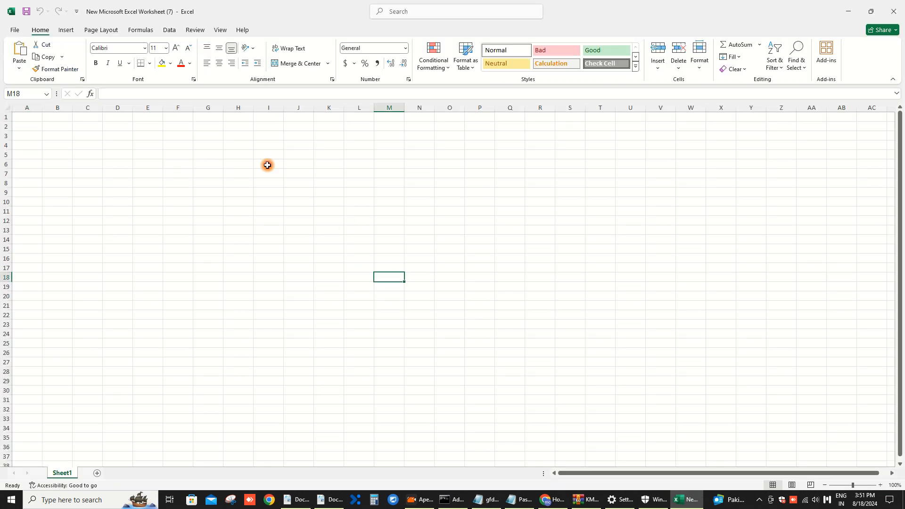
Open Excel's backstage view from New Microsoft Excel Worksheet (7)
{"action": "left_click", "coordinate": [15, 29]}
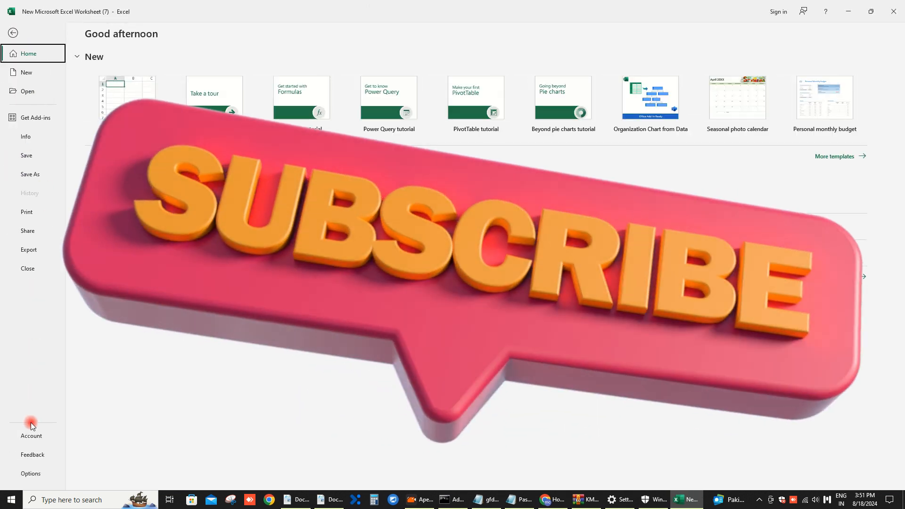